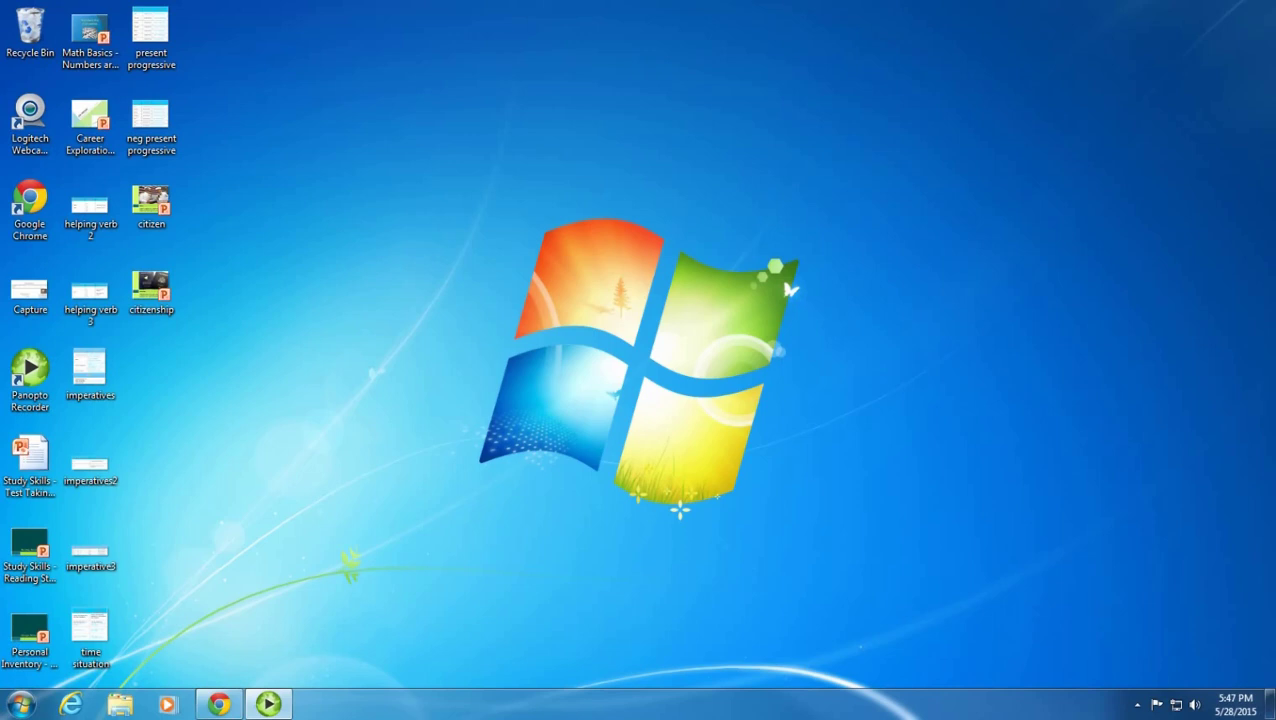
- Launch Microsoft PowerPoint 2010 from the Start menu's Microsoft Office folder
click(22, 704)
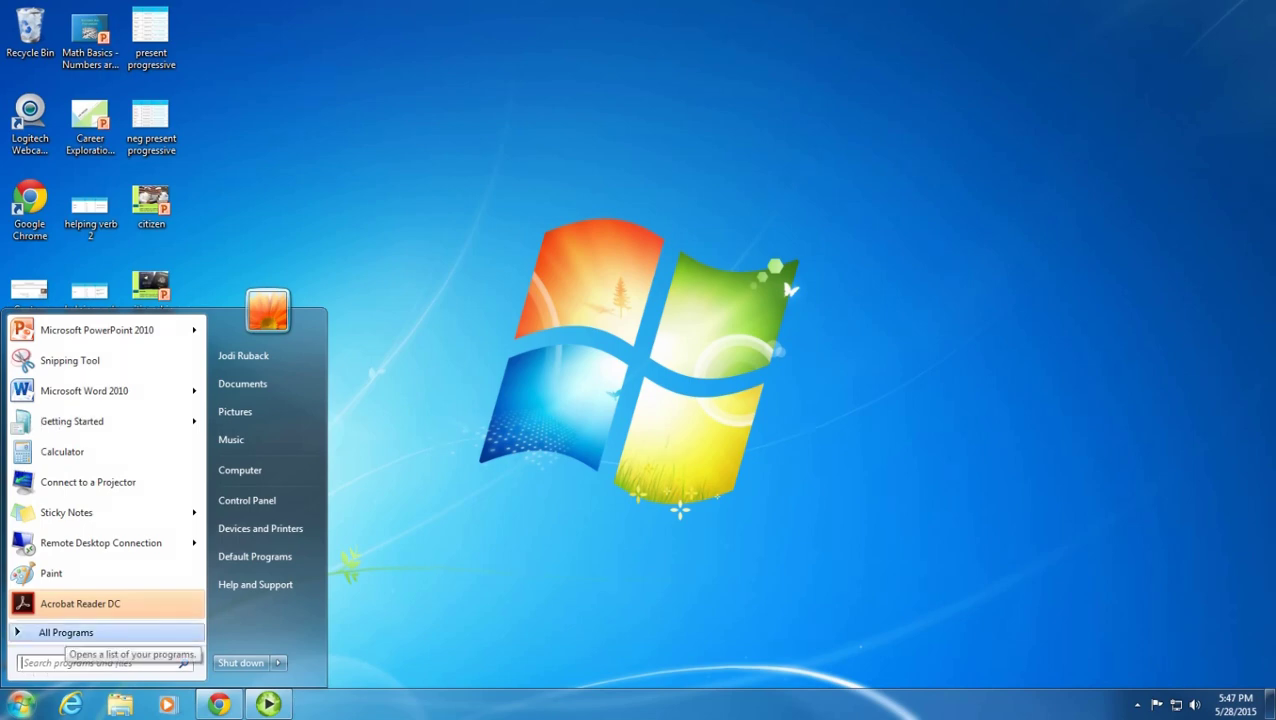
click(66, 632)
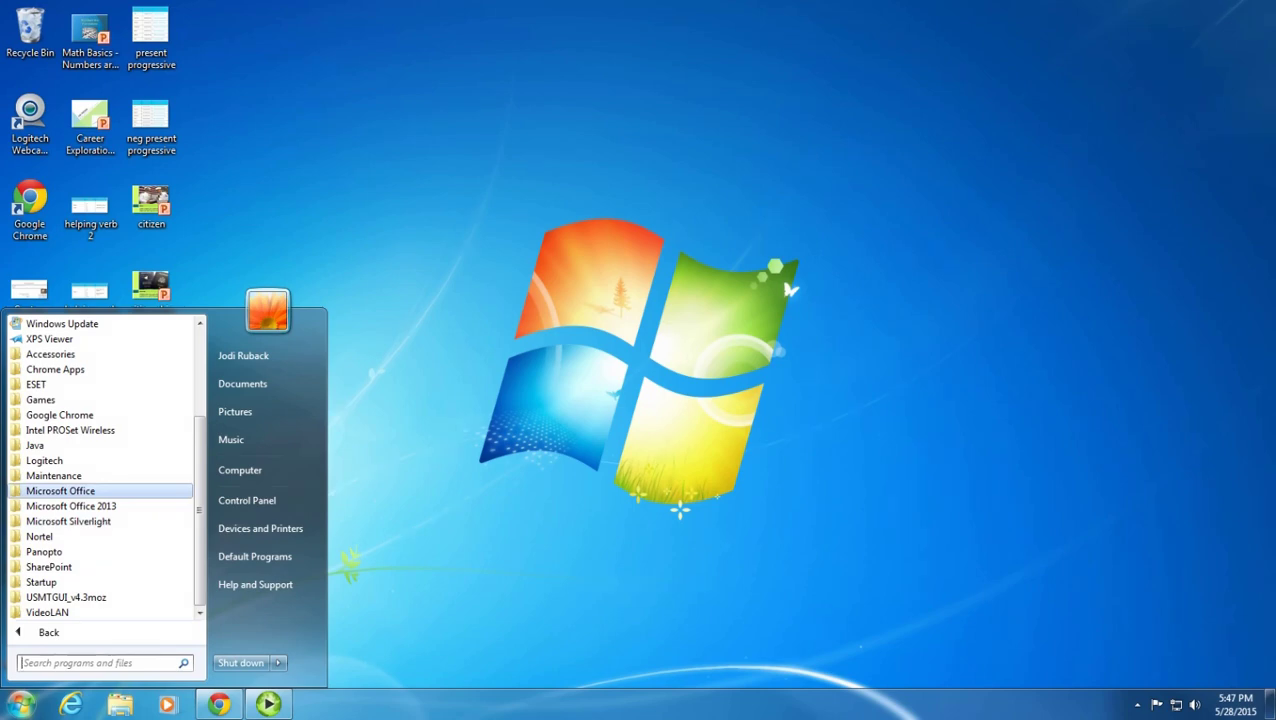
click(60, 490)
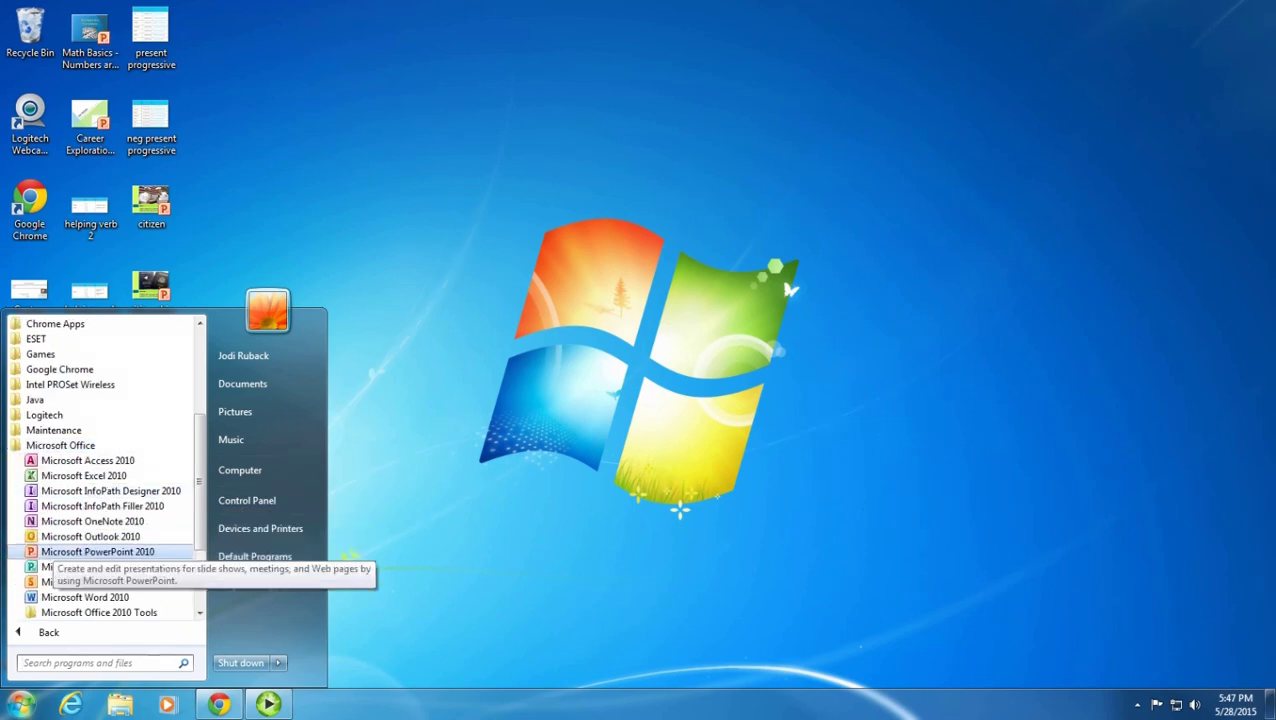
click(97, 551)
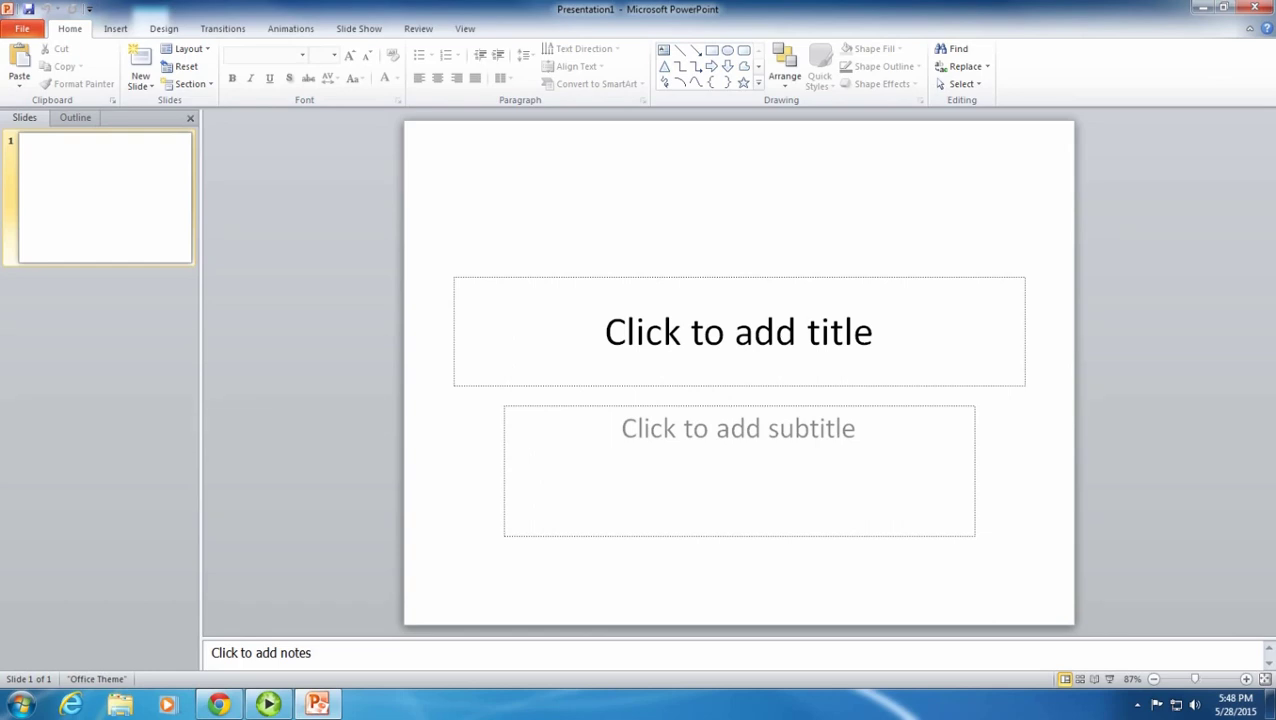
- Enter 'Title' in the title placeholder and 'Name' in the subtitle placeholder
click(732, 344)
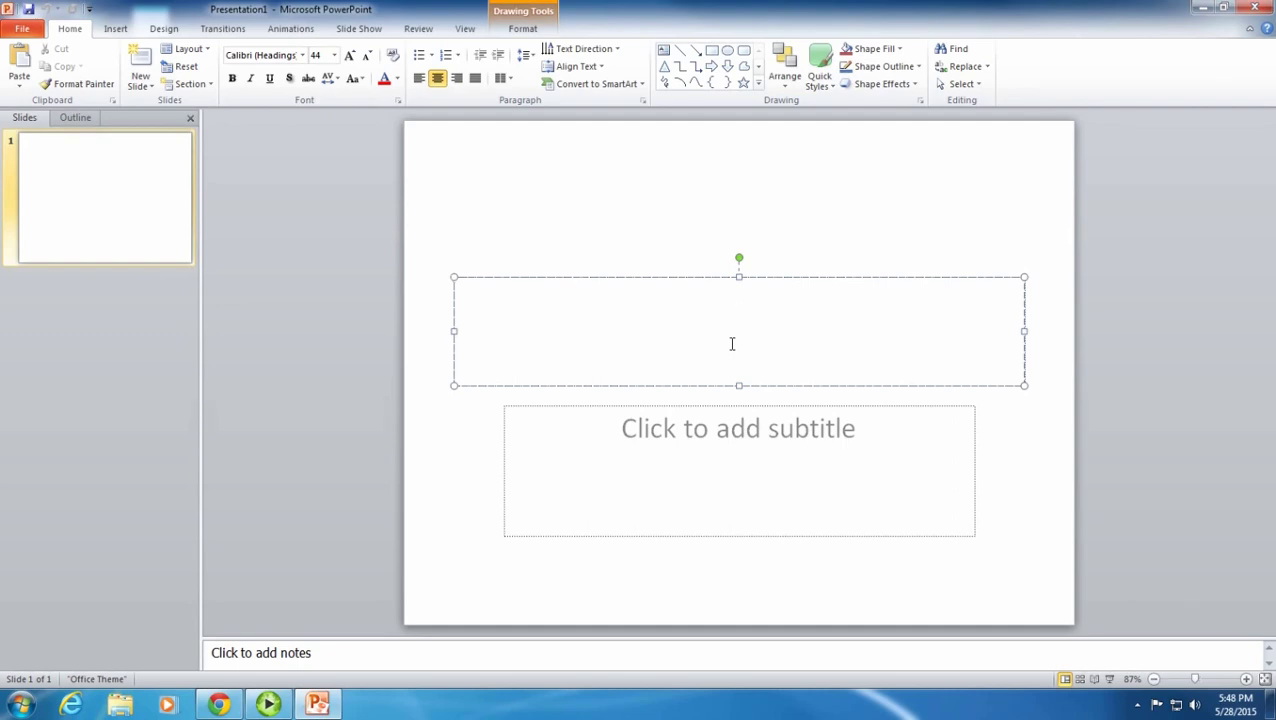
text(Title)
key(BackSpace)
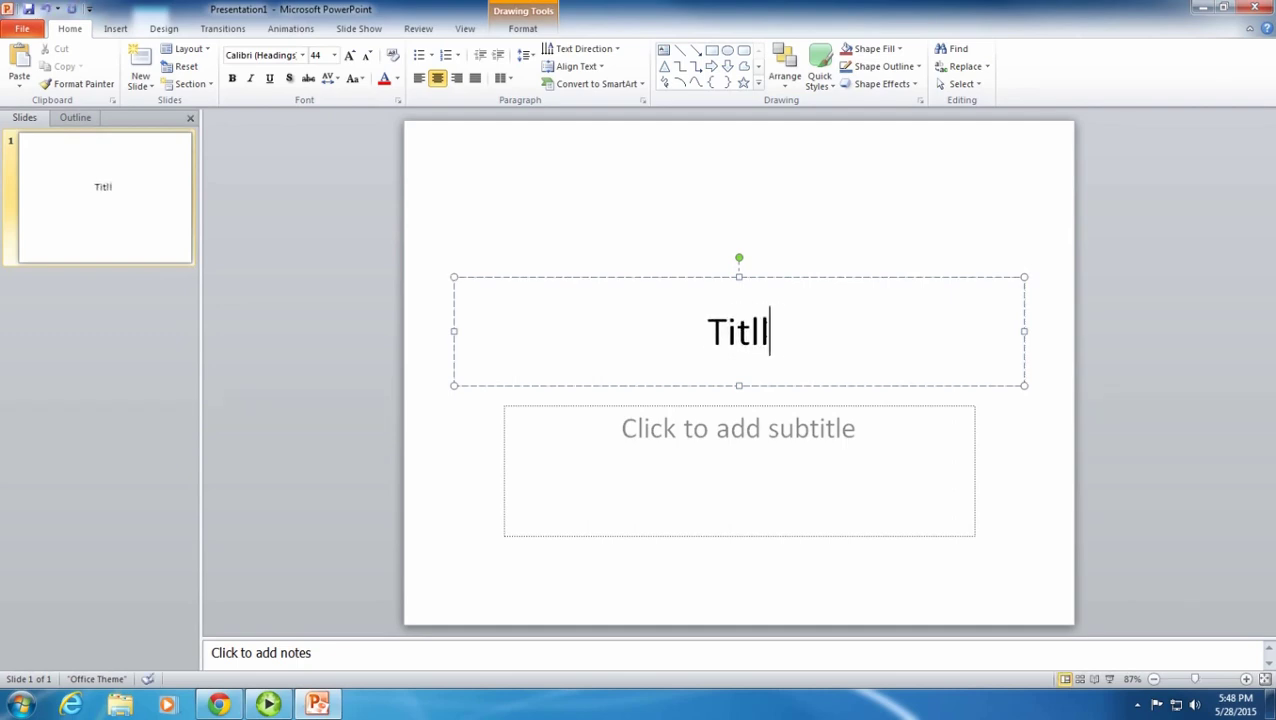
text(e)
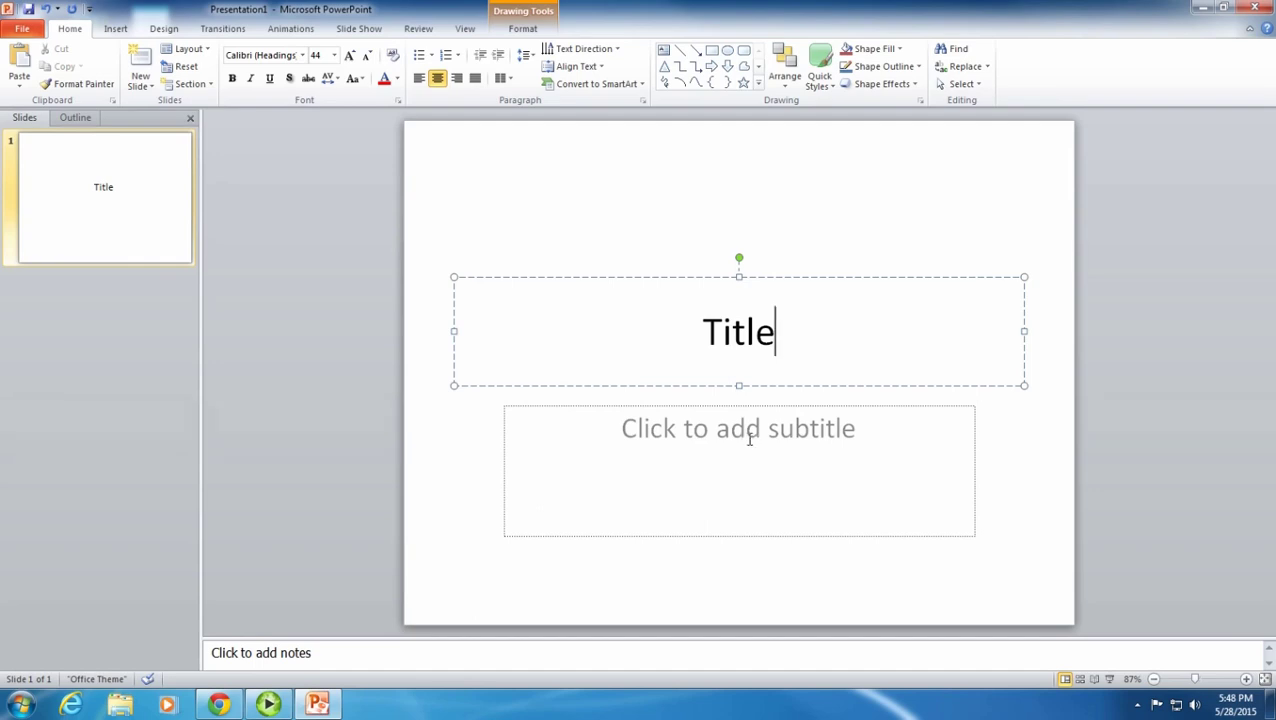
click(749, 440)
text(N)
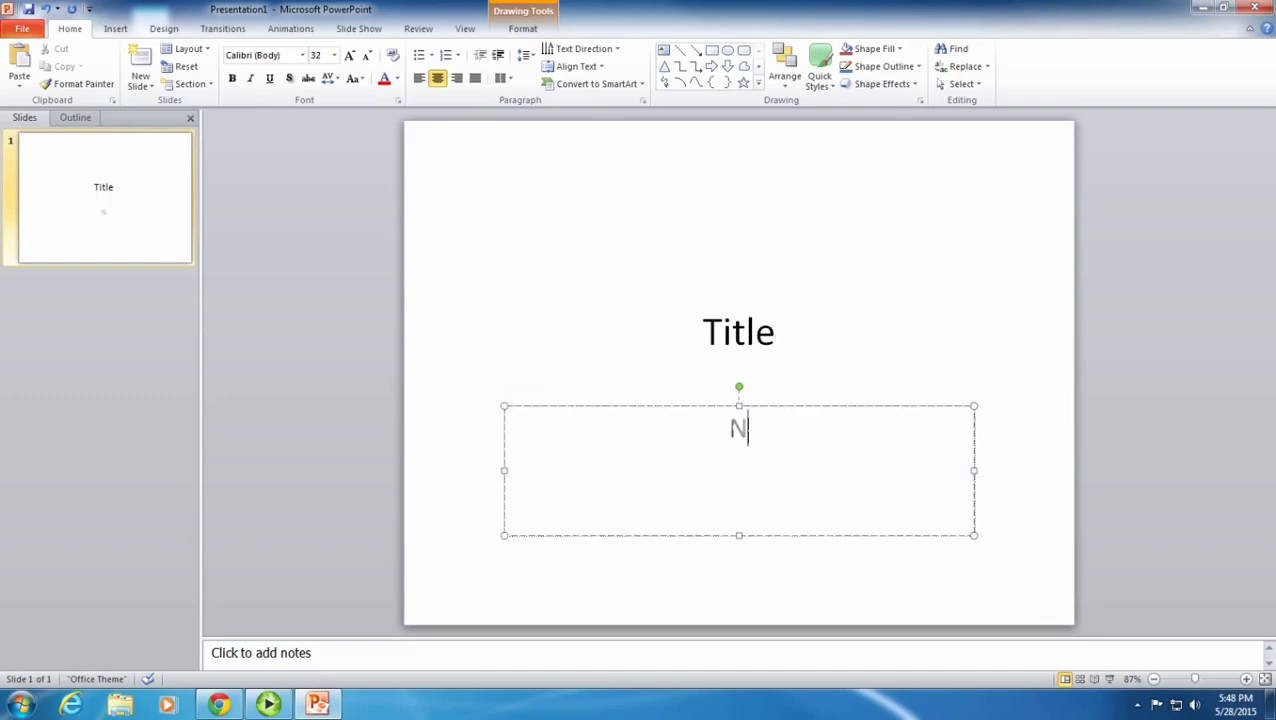
text(ame)
key(Escape)
key(Escape)
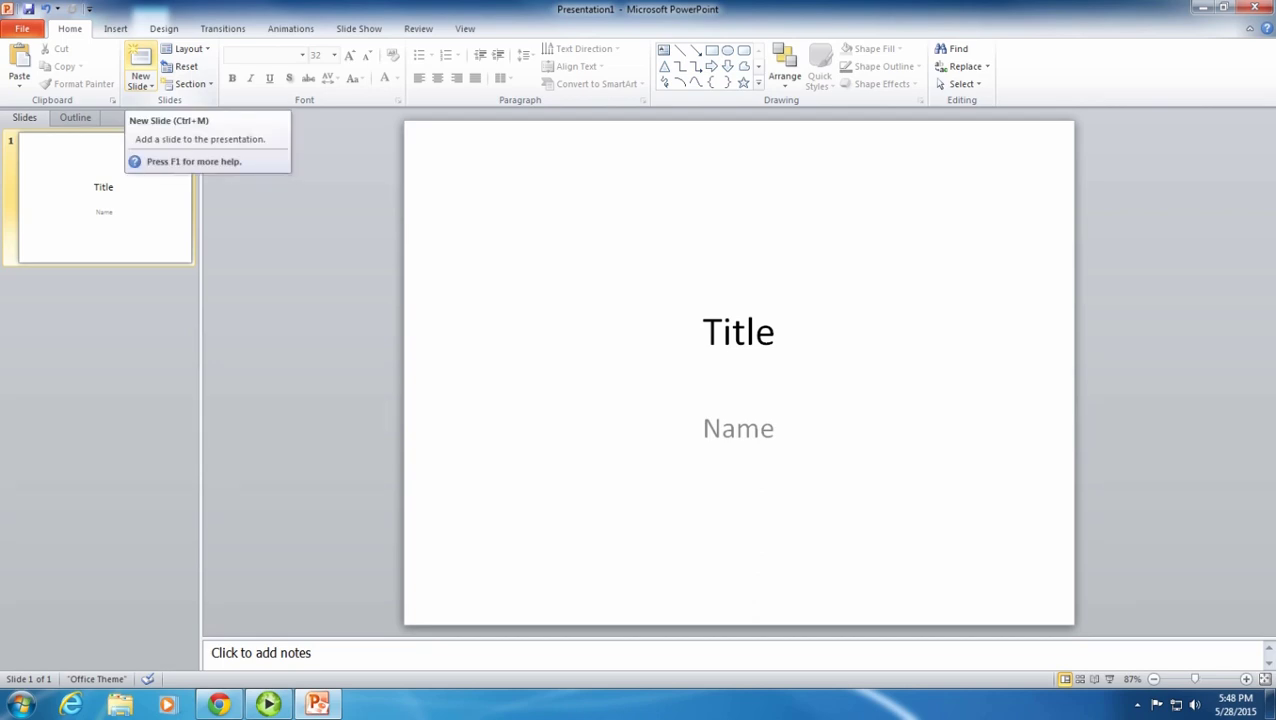
- Add a new slide and title it 'Topic'
click(140, 60)
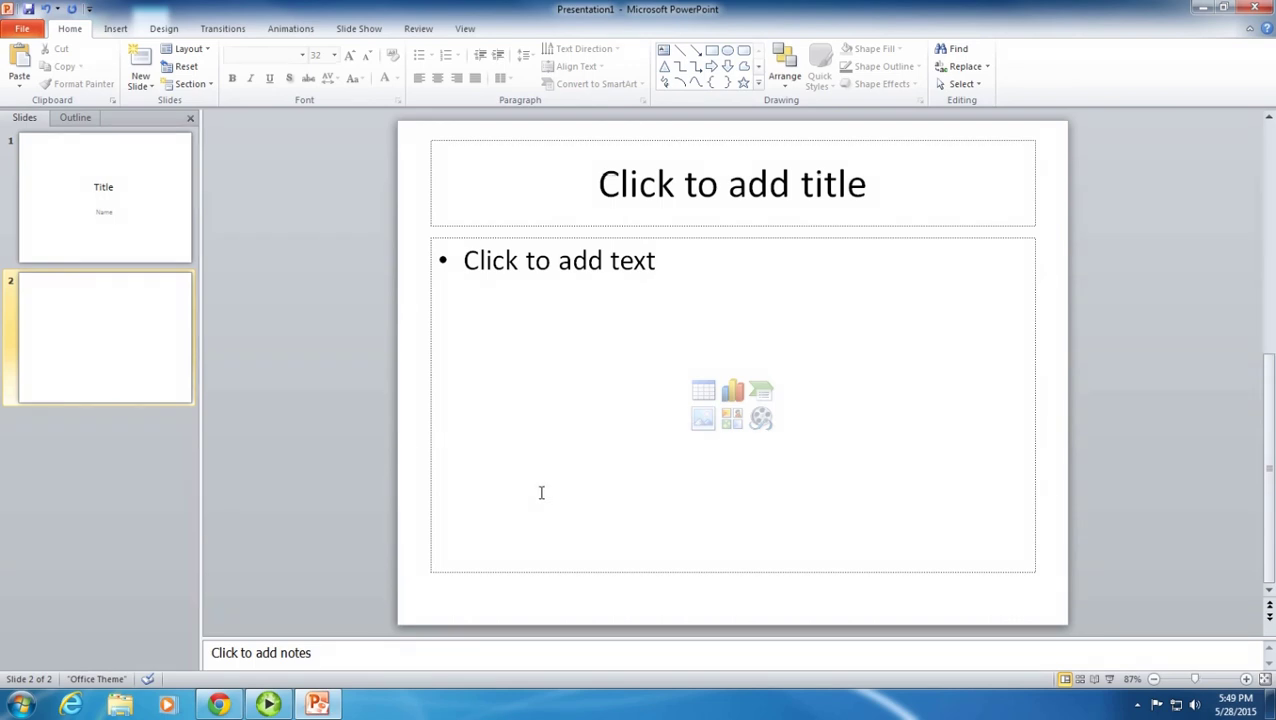
click(733, 188)
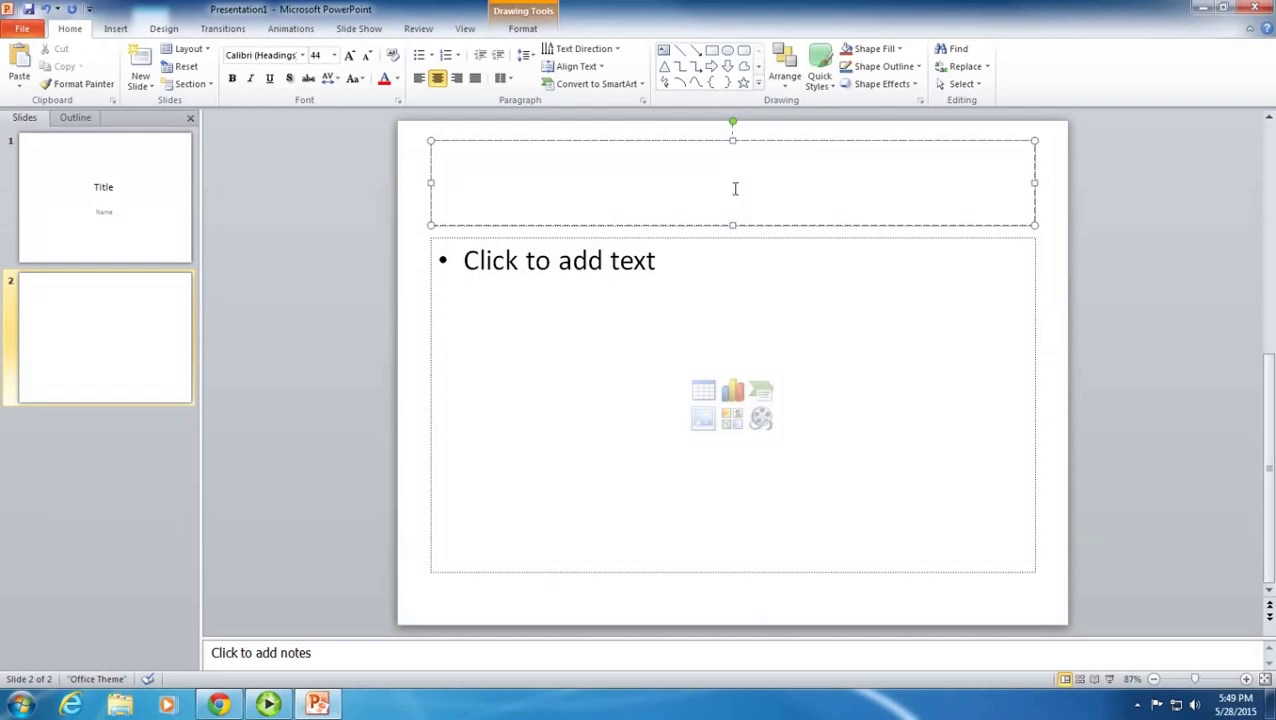
text(Topic)
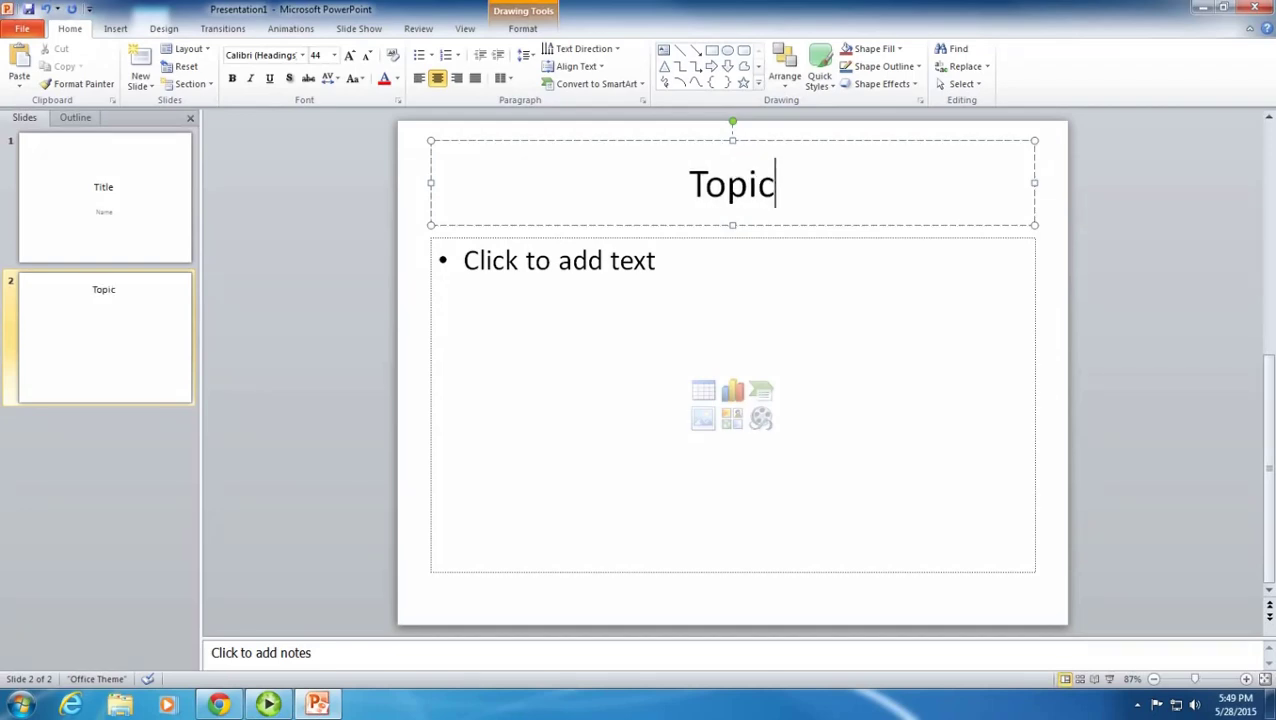
- List the bullets Information, More information and Even more information on the Topic slide
click(676, 268)
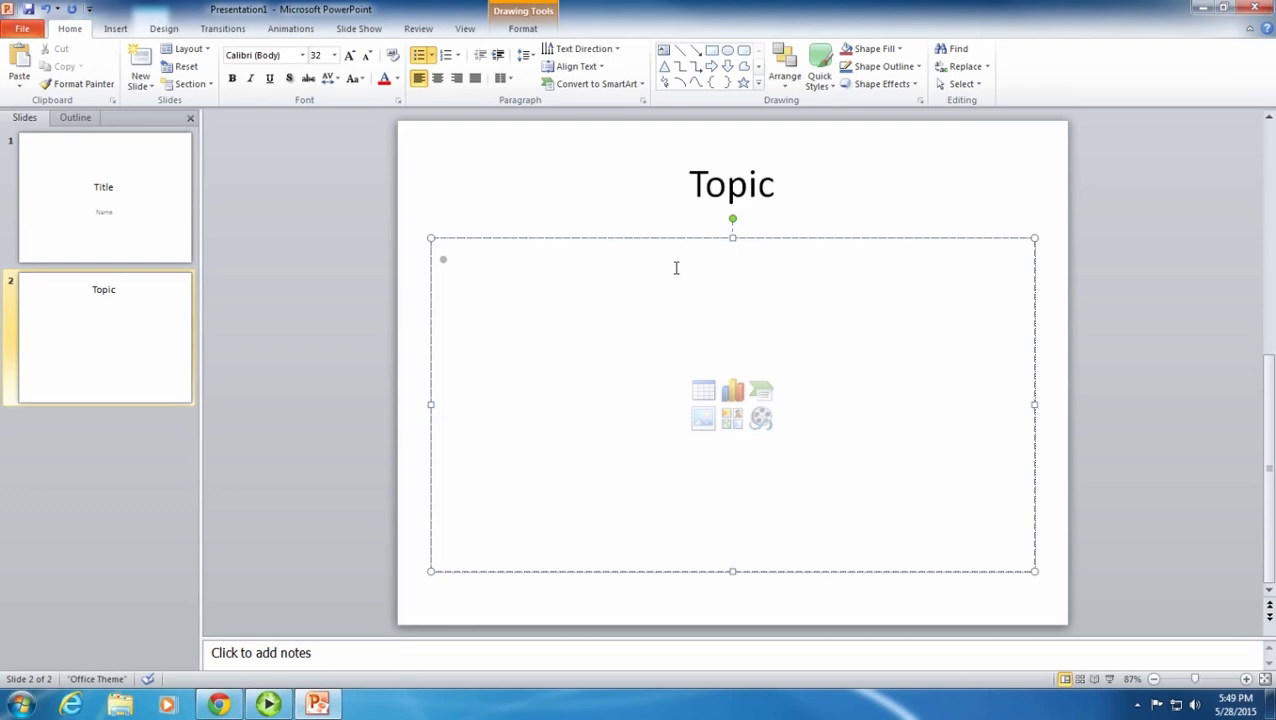
text(Informa)
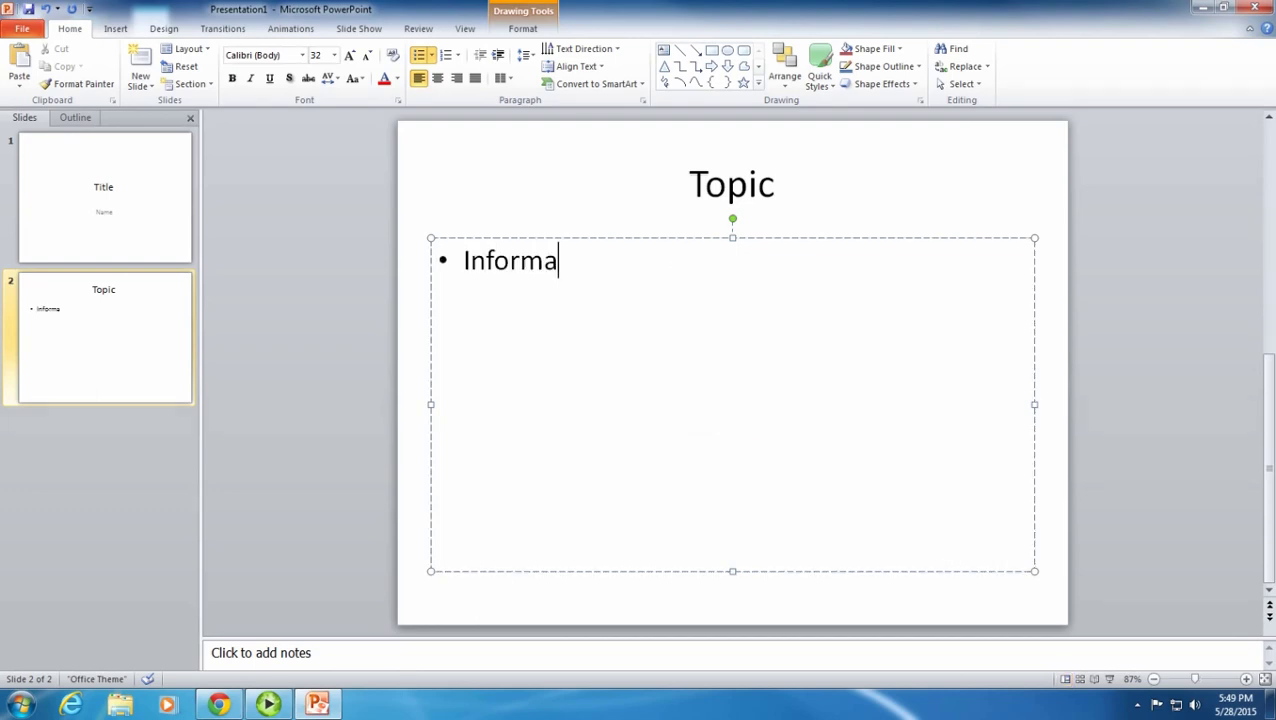
text(tion)
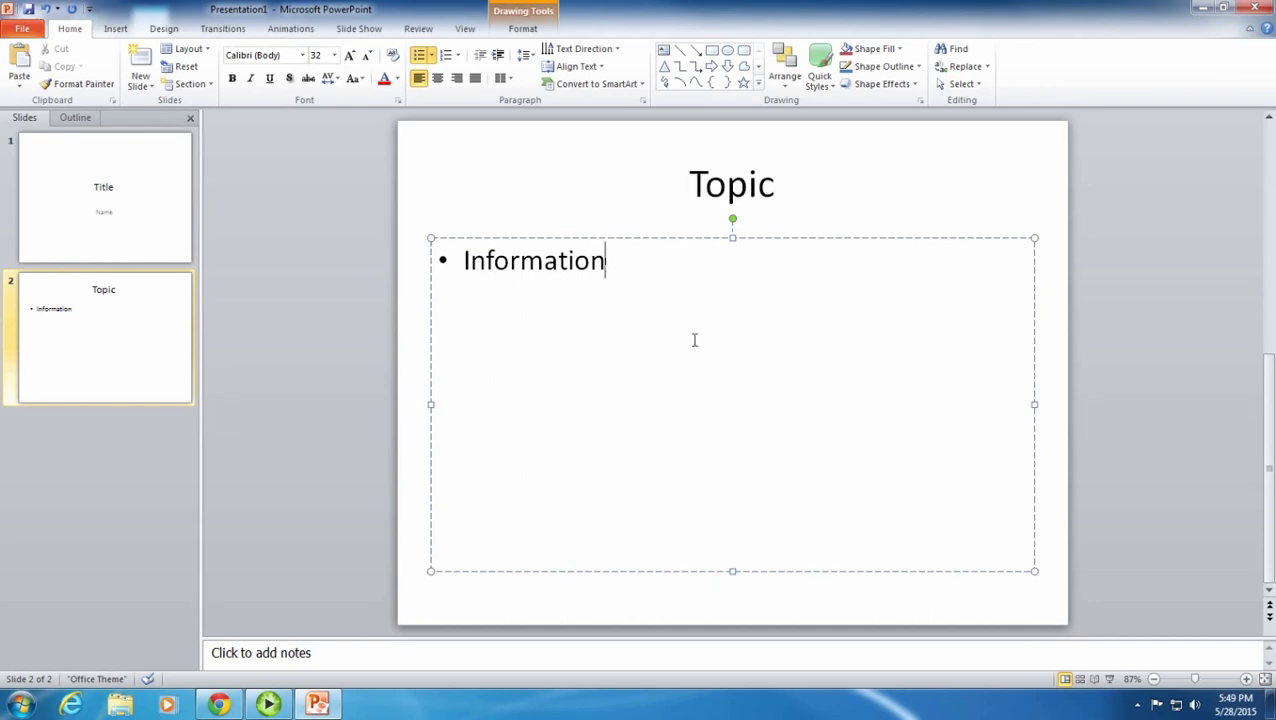
key(Return)
text(Mor)
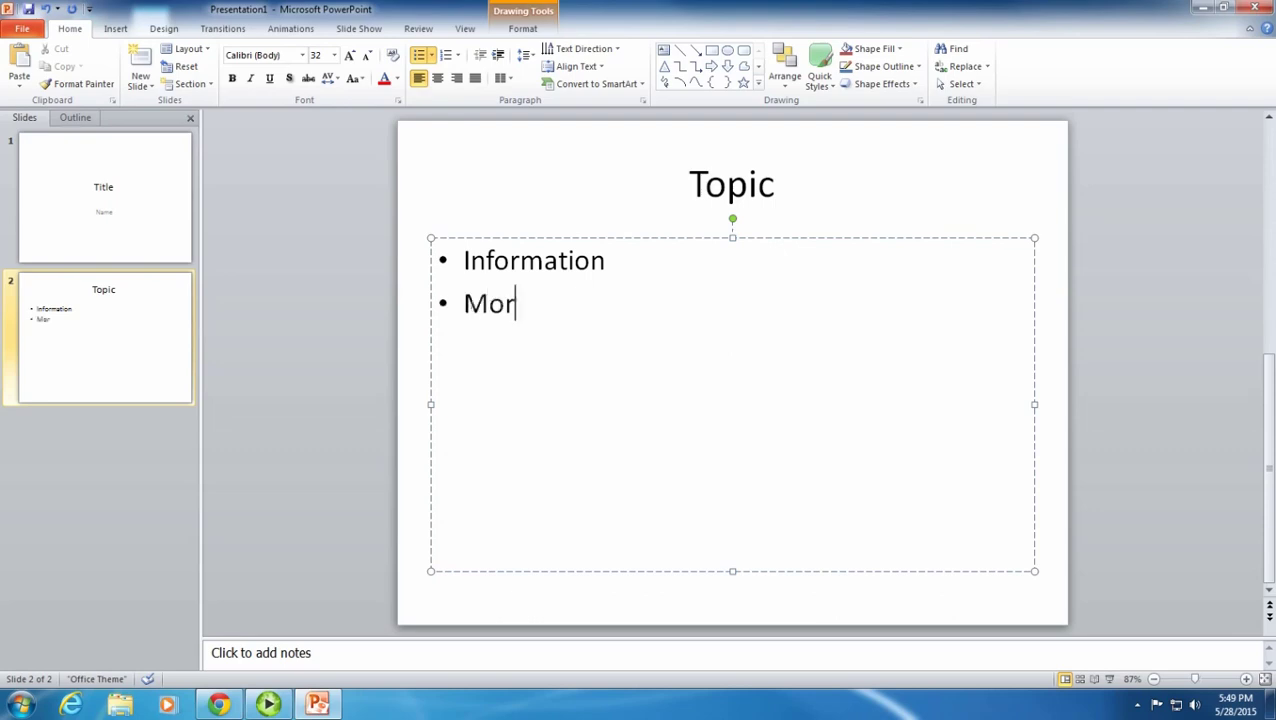
text(e inform)
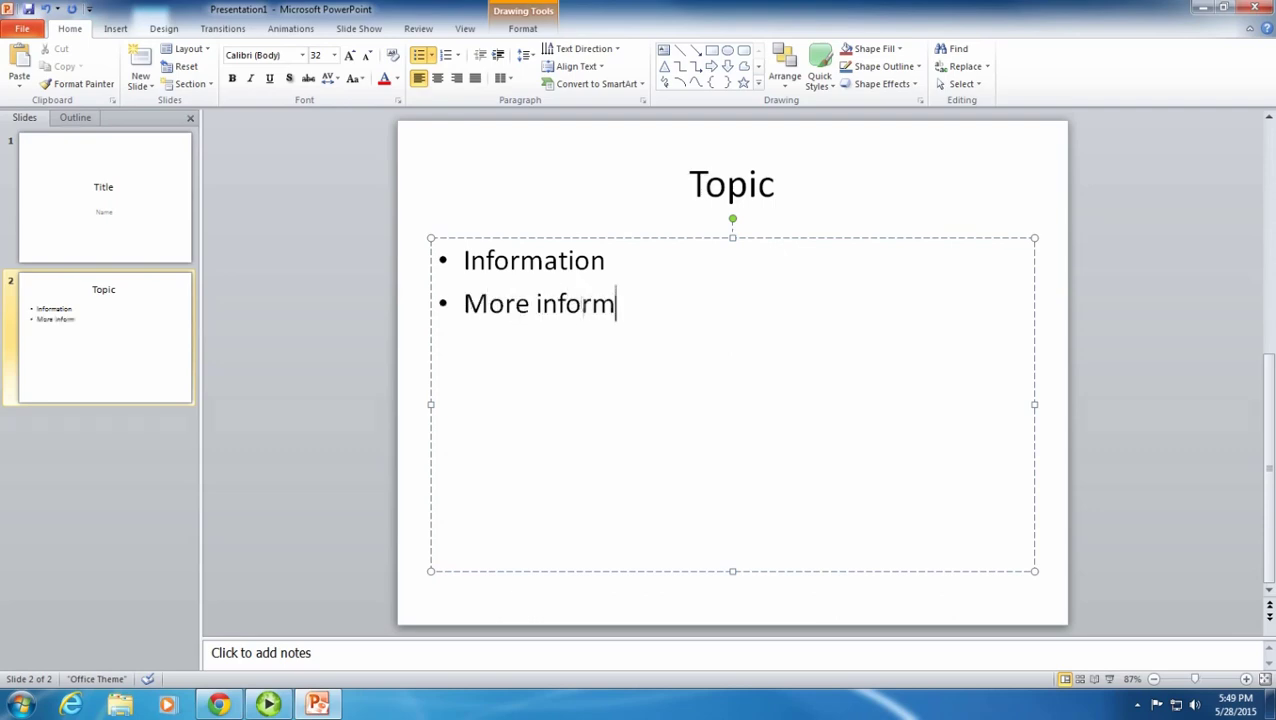
text(ation)
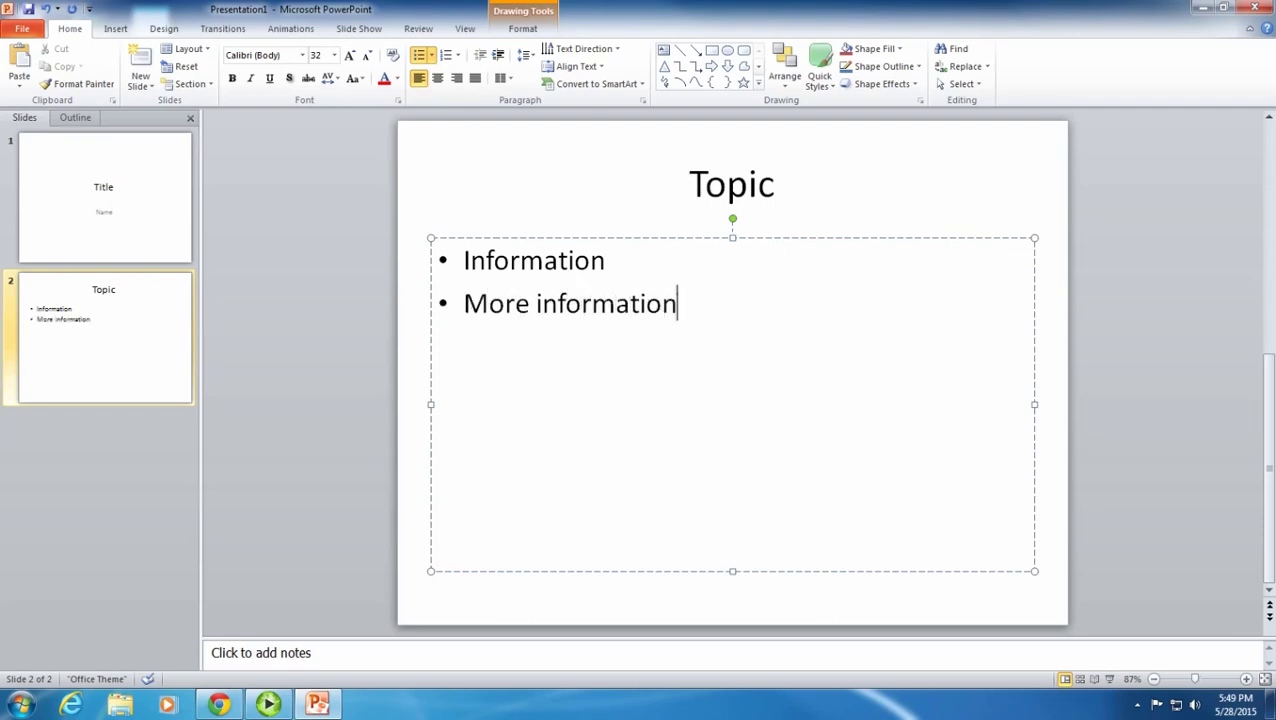
key(Return)
text(Ev)
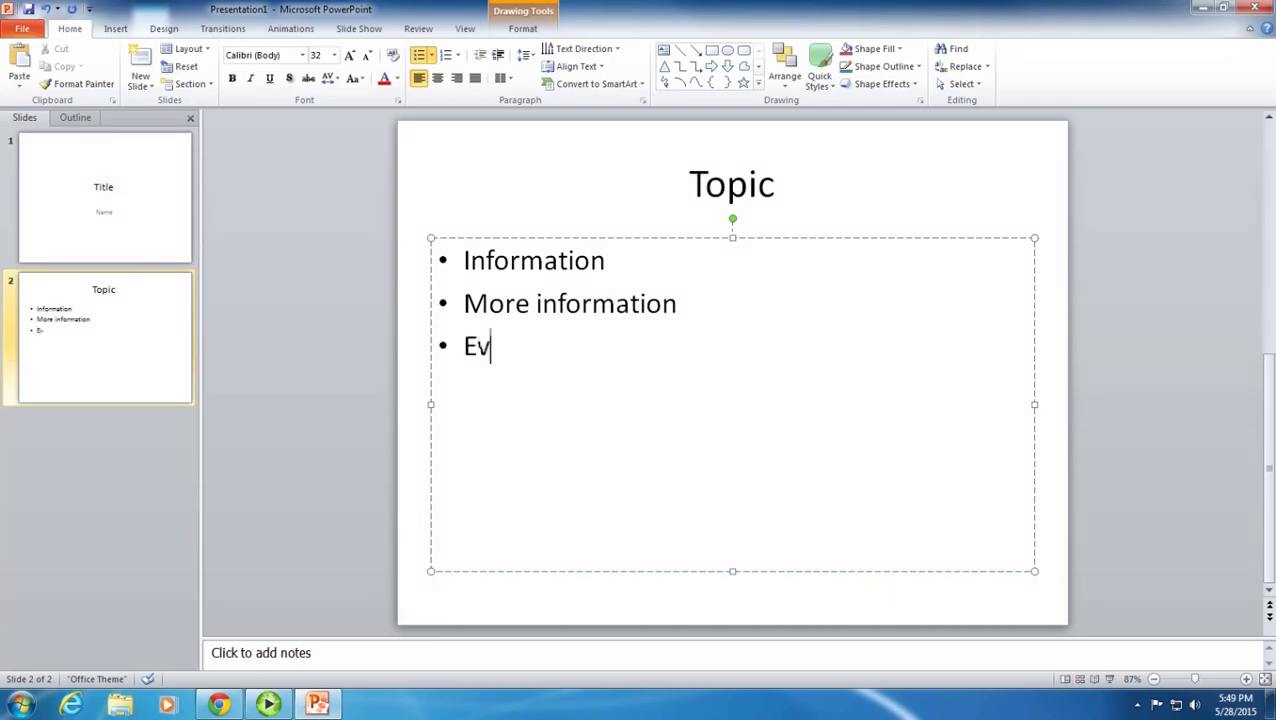
text(en more infor)
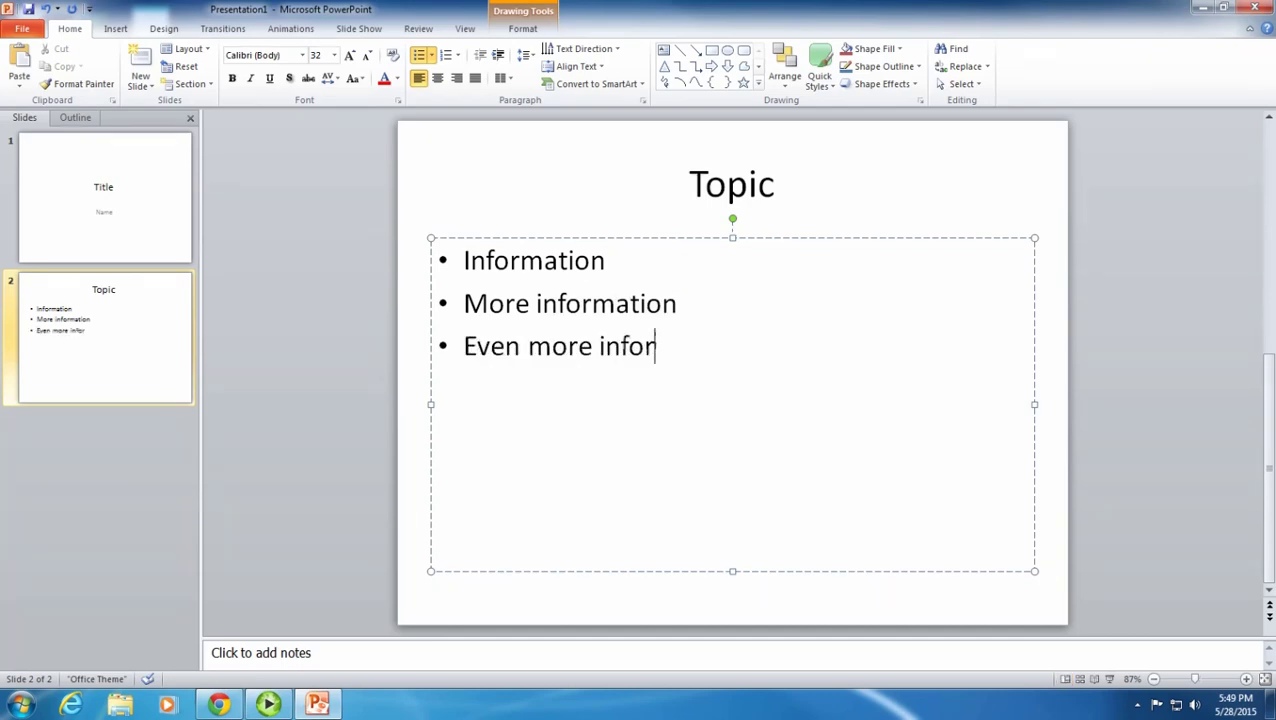
text(ti)
key(BackSpace)
key(BackSpace)
text(me)
key(BackSpace)
text(ation)
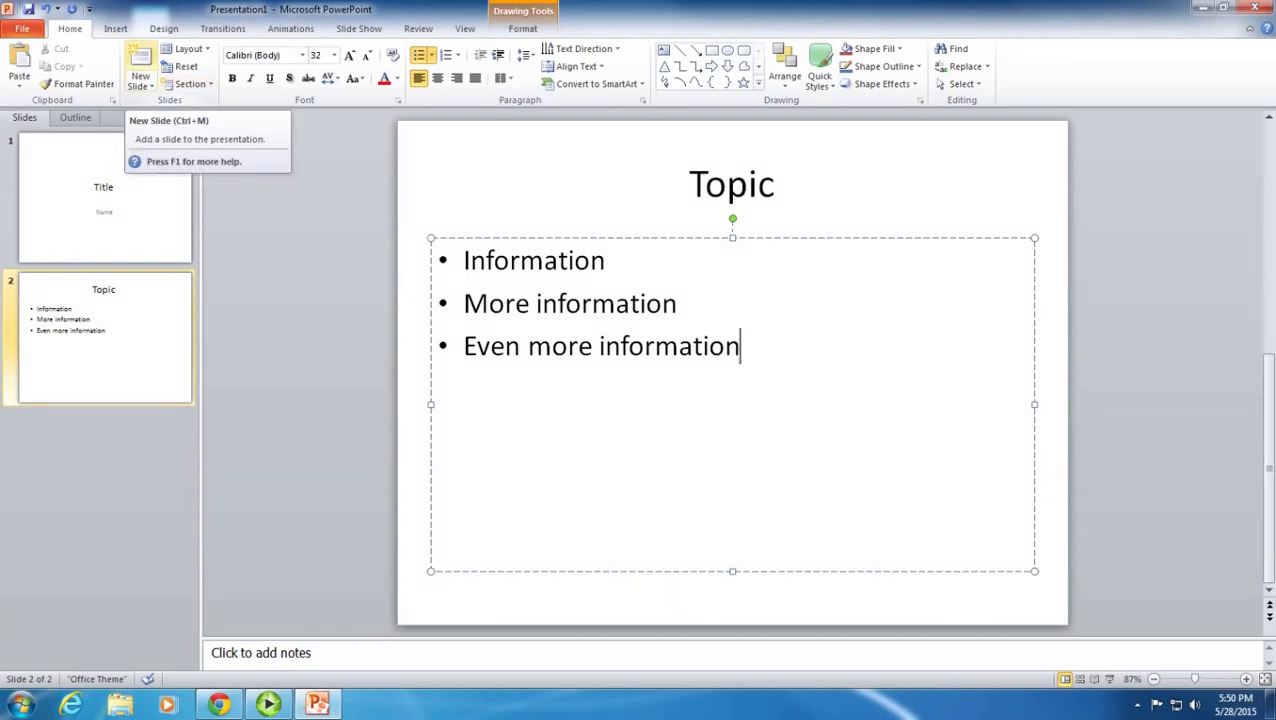
- Insert a third slide, leaving its title and content placeholders empty
click(140, 62)
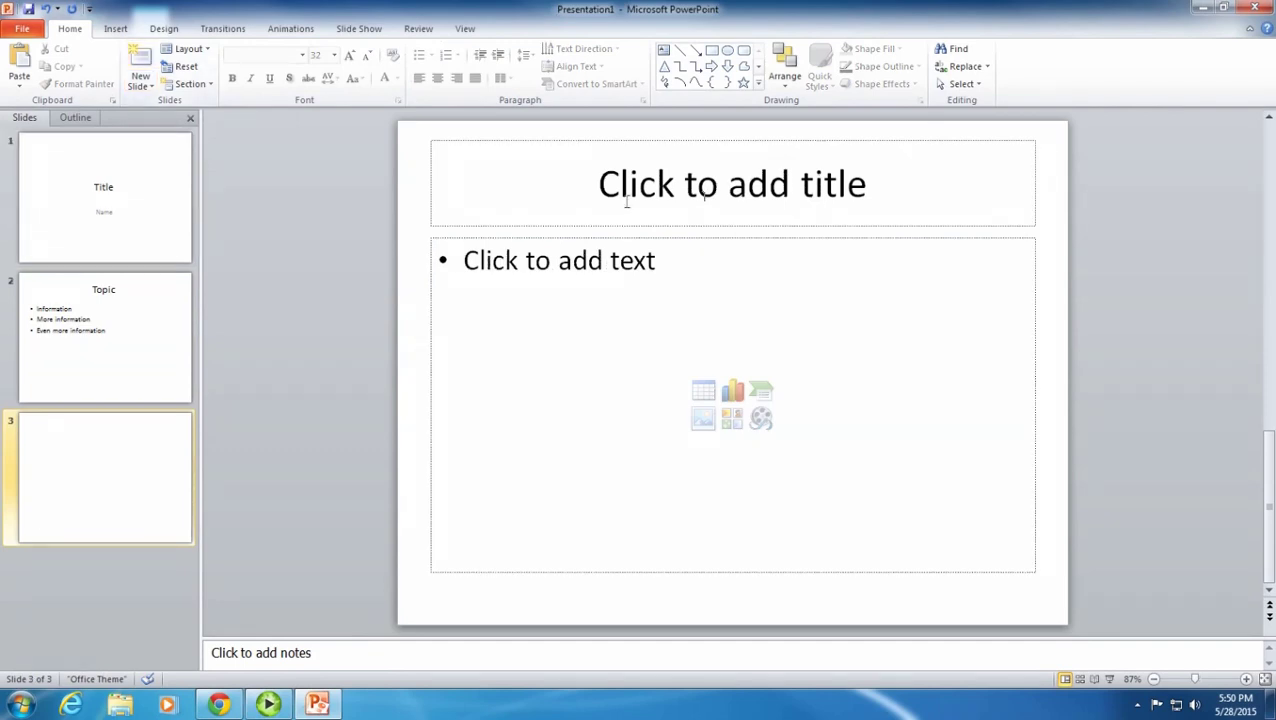
click(734, 193)
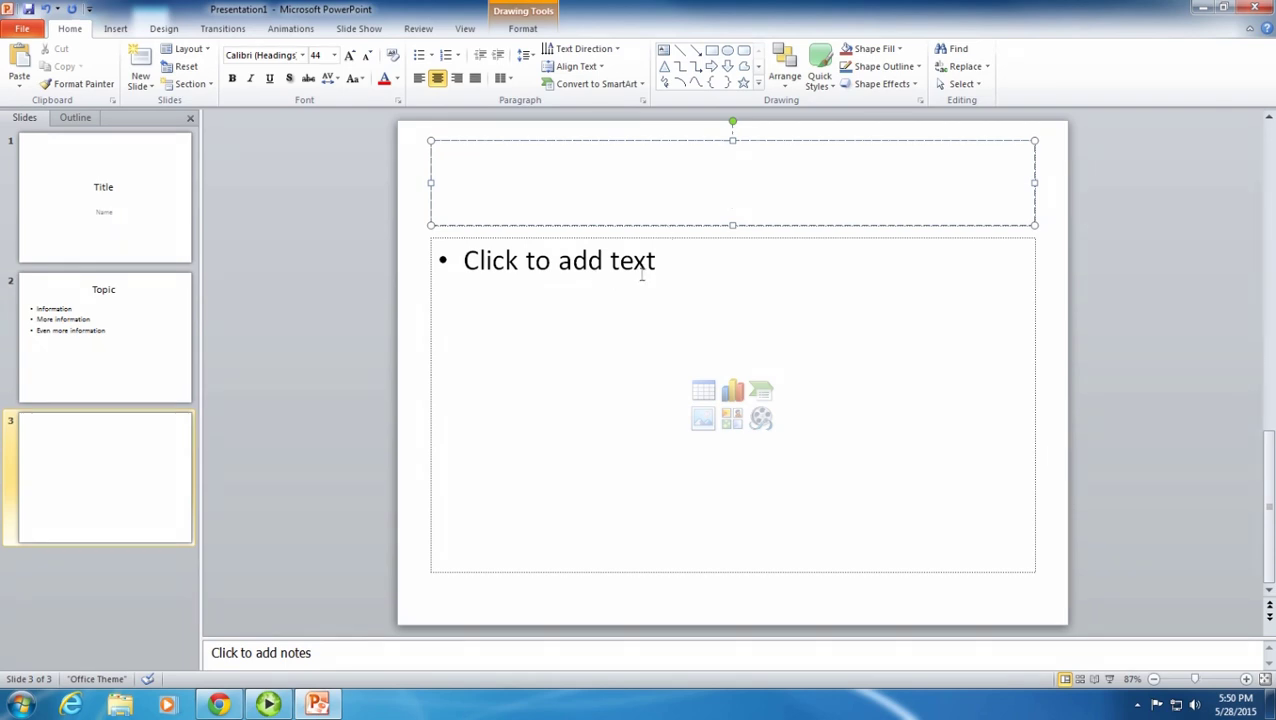
click(663, 279)
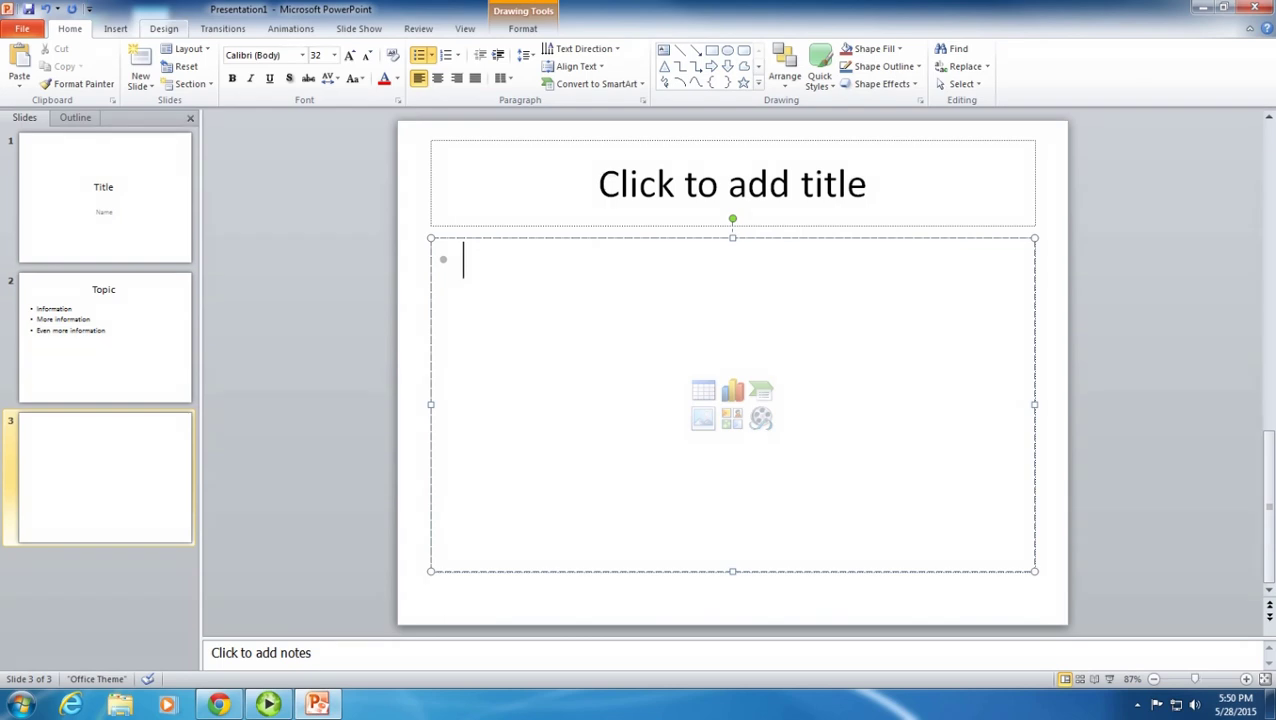
- Preview the Aspect, Angles and a dark blue theme, then settle on Austin
click(164, 28)
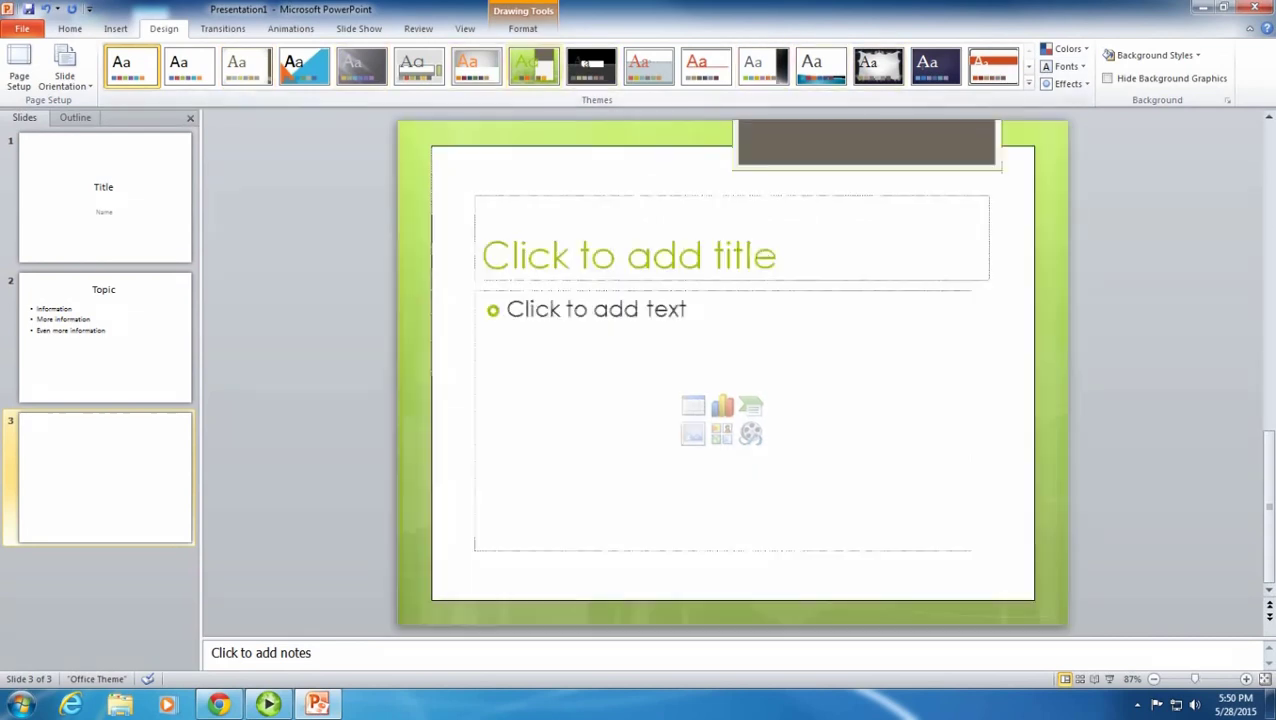
click(533, 66)
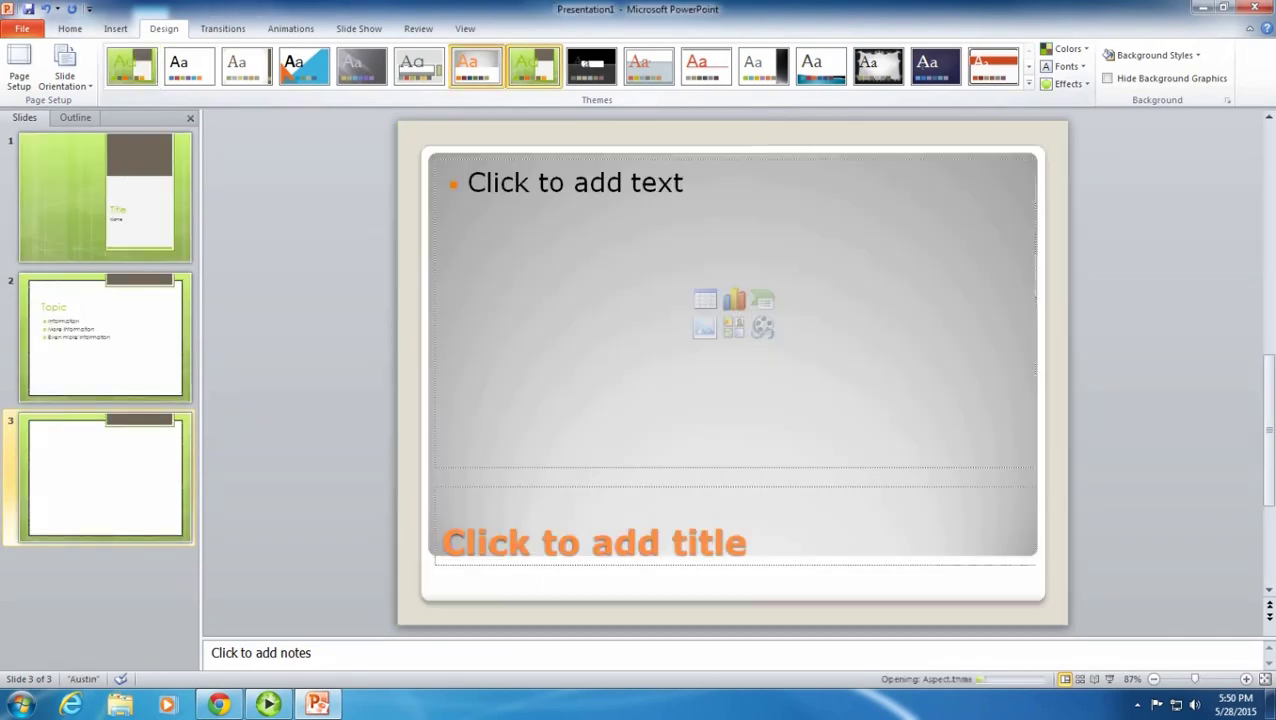
click(476, 66)
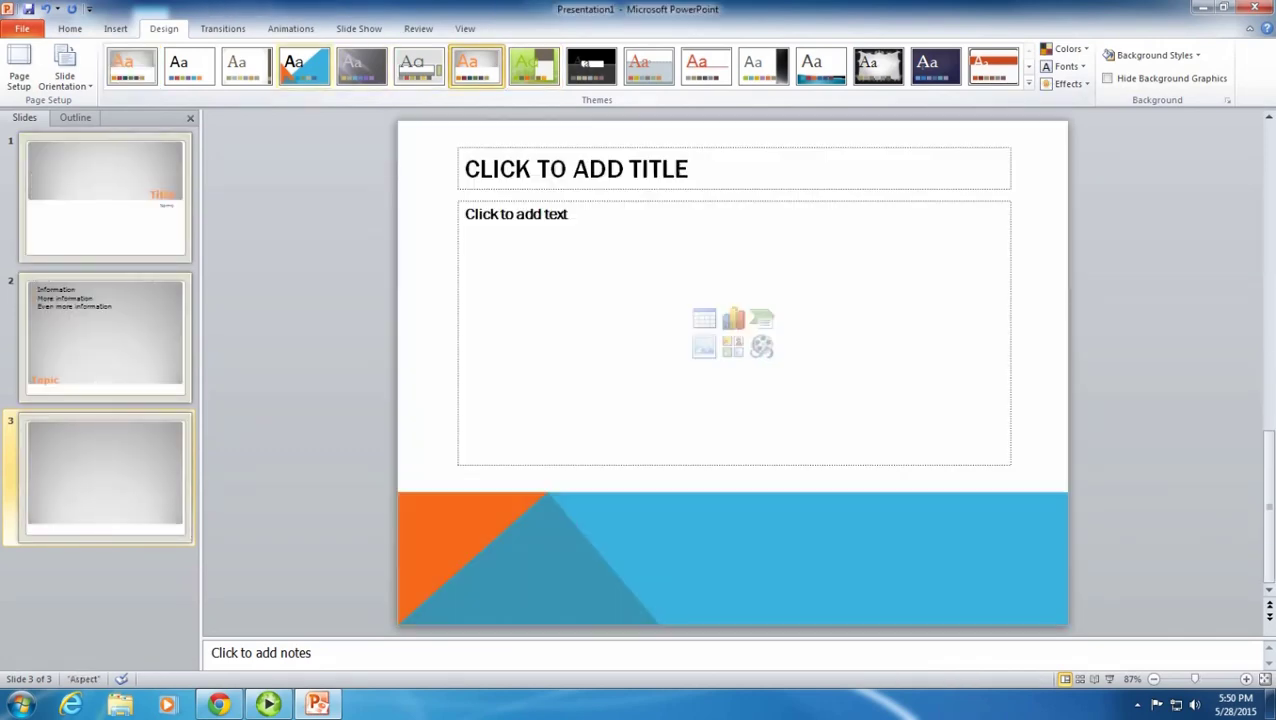
click(304, 66)
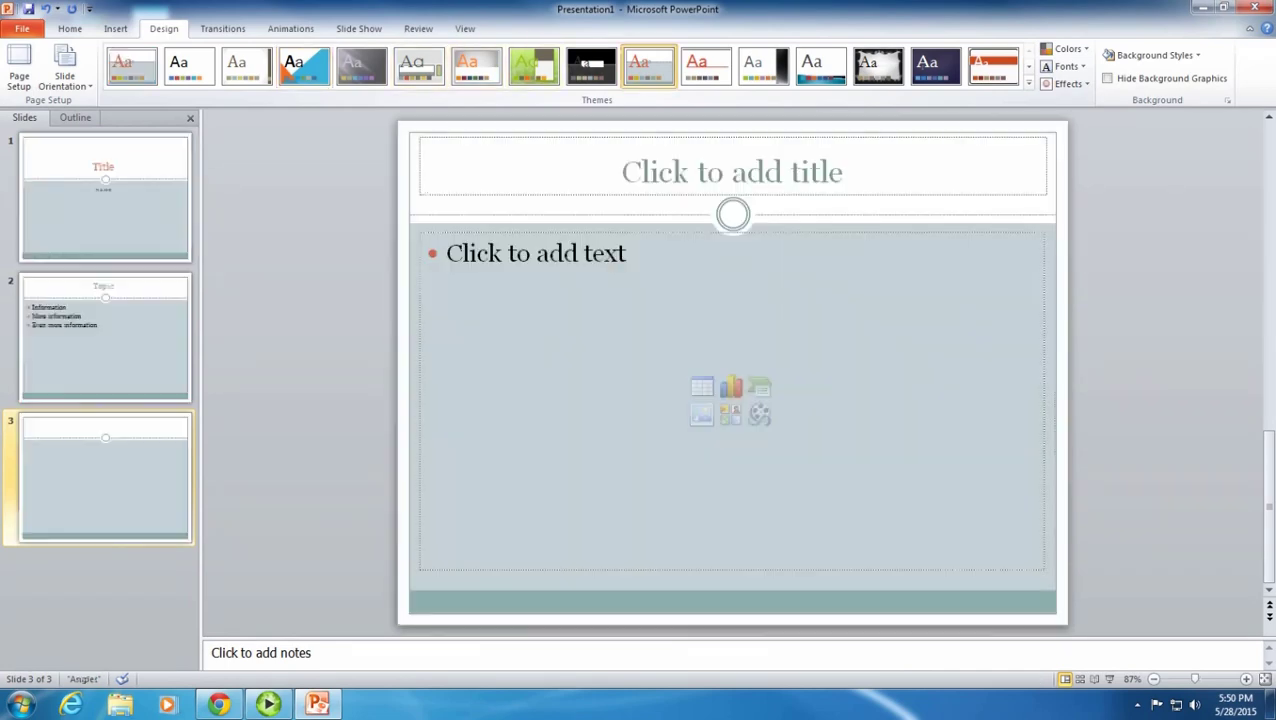
click(935, 66)
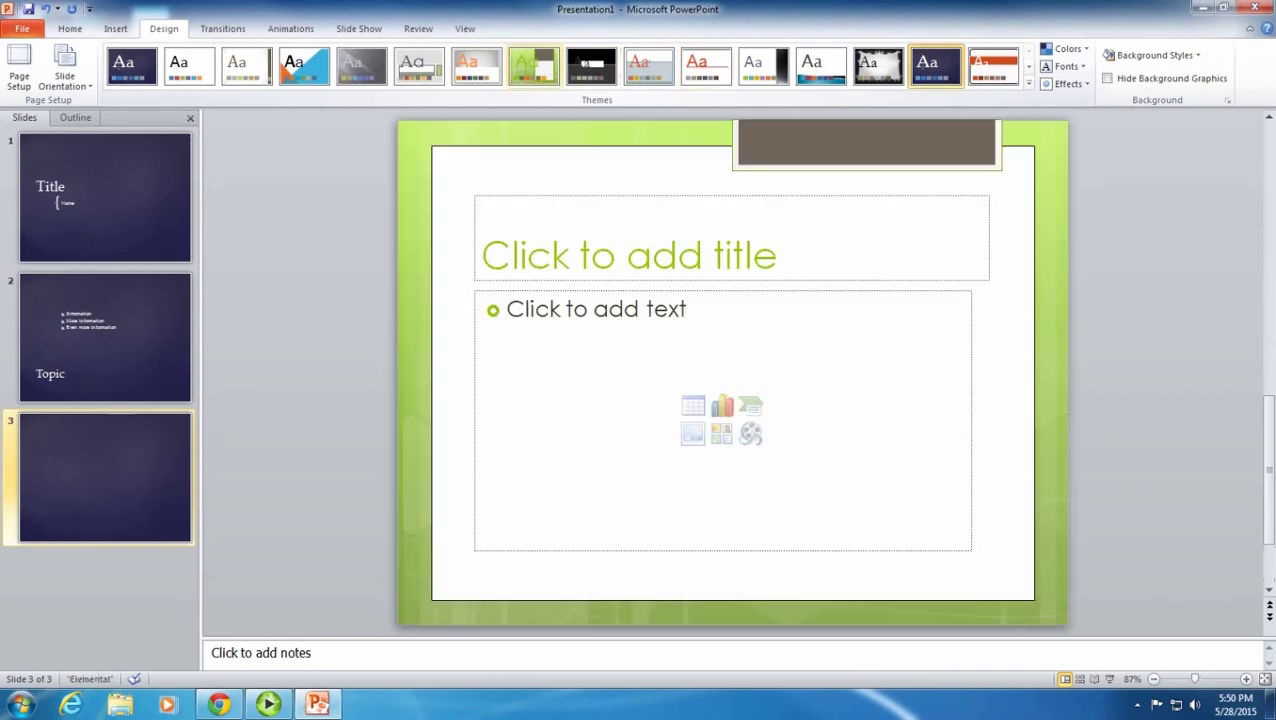
click(533, 66)
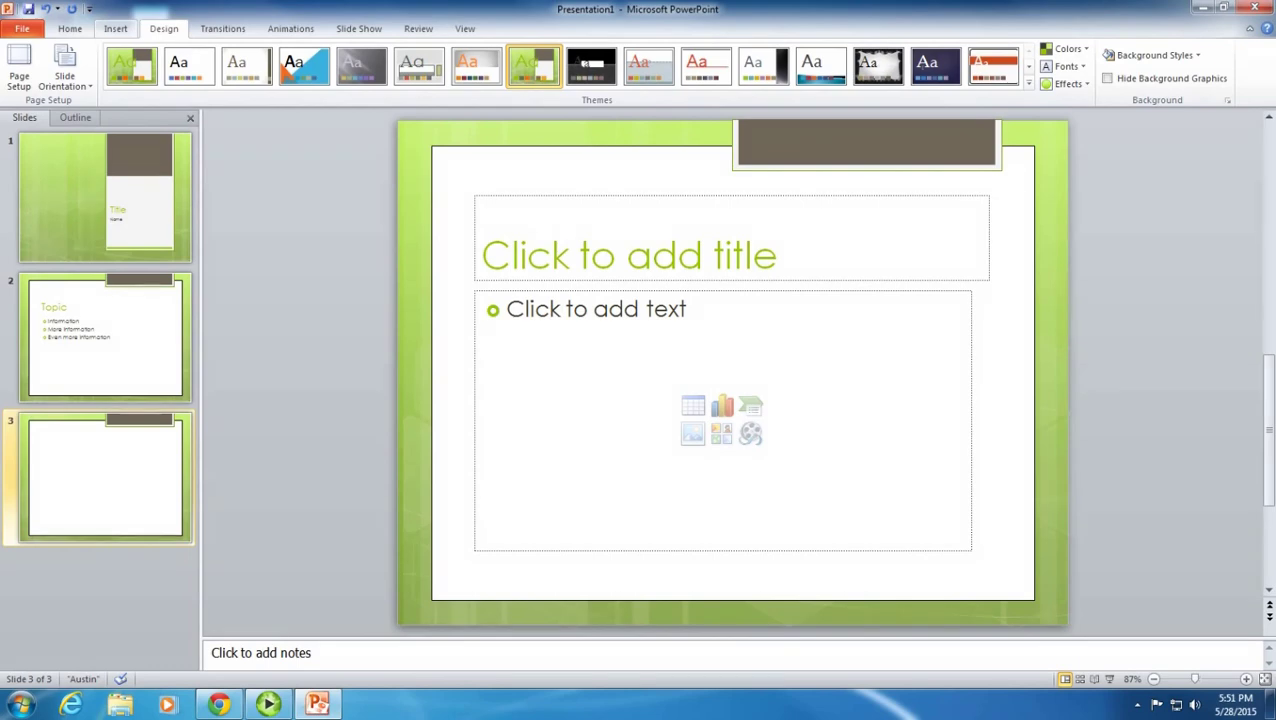
- Insert Penguins from Sample Pictures onto slide 3, then switch to slide 2
click(115, 28)
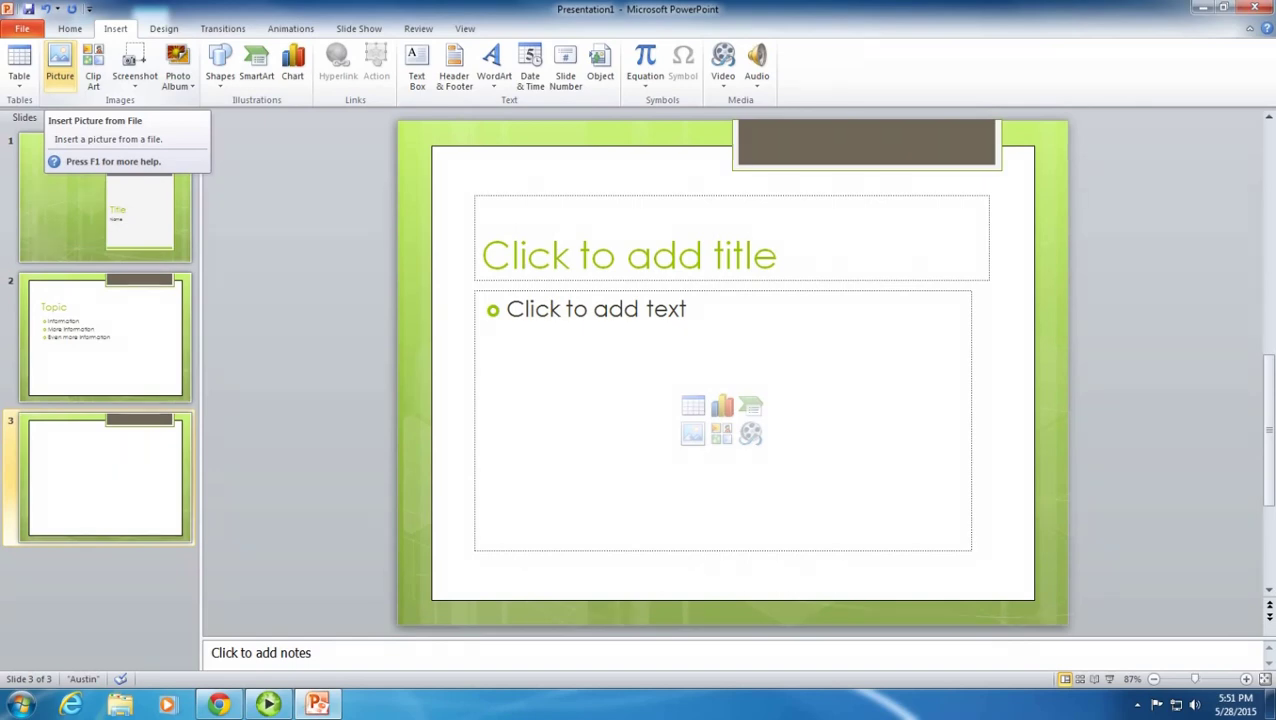
click(60, 62)
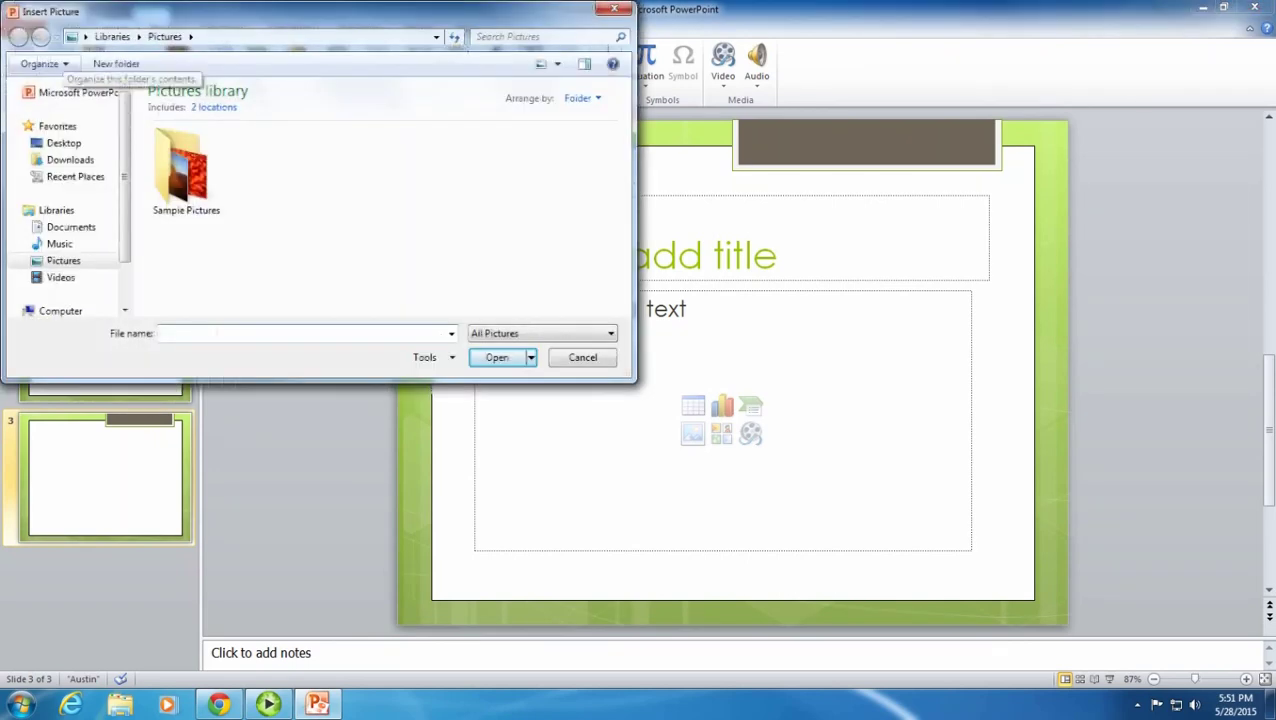
double_click(186, 170)
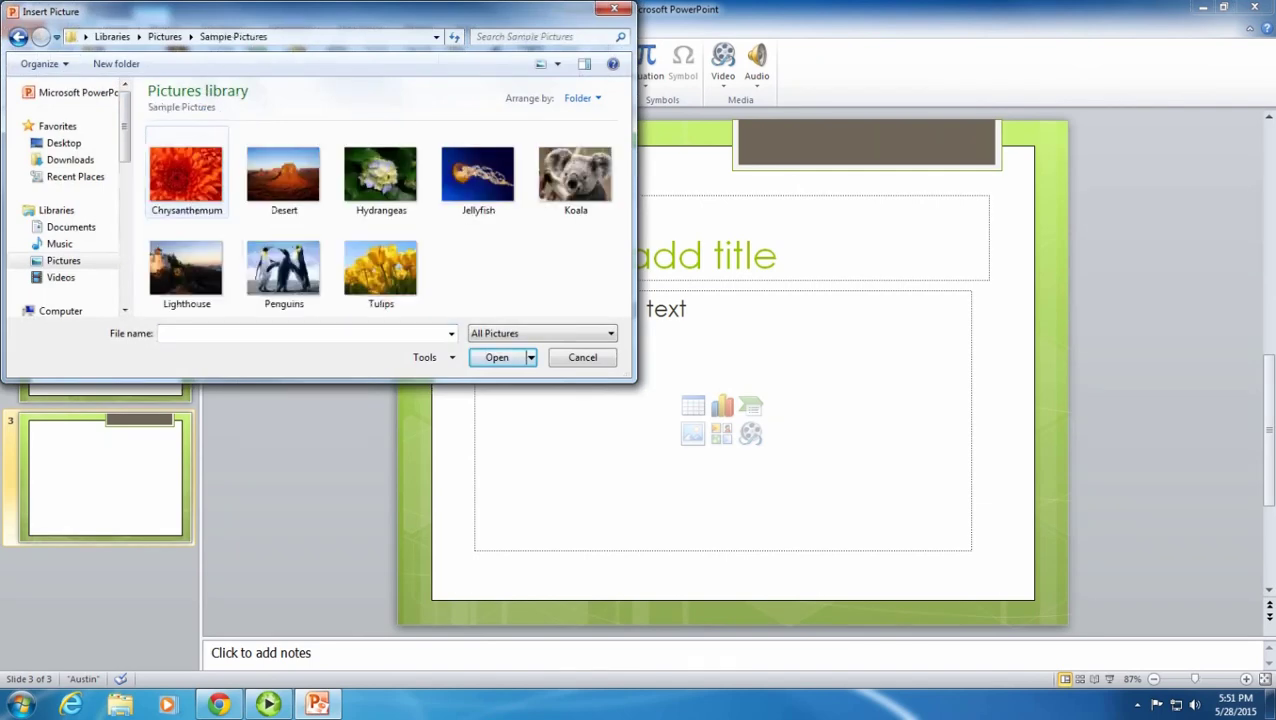
click(283, 268)
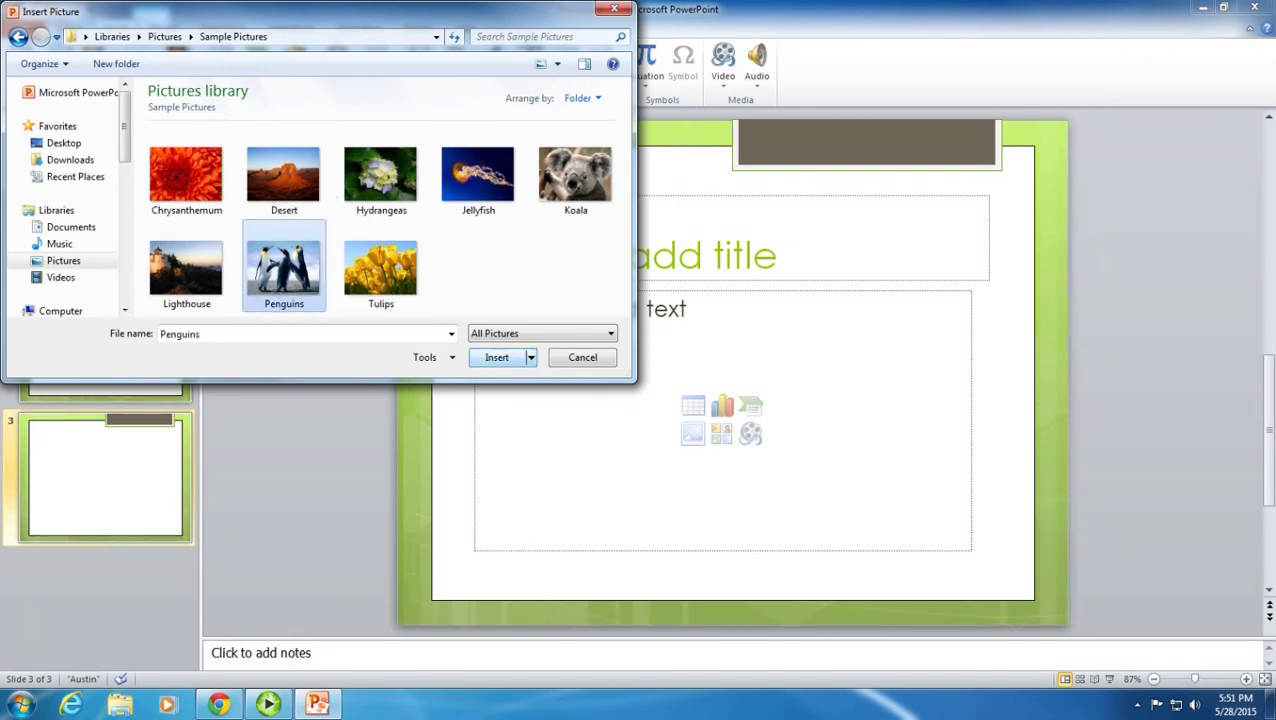
click(497, 357)
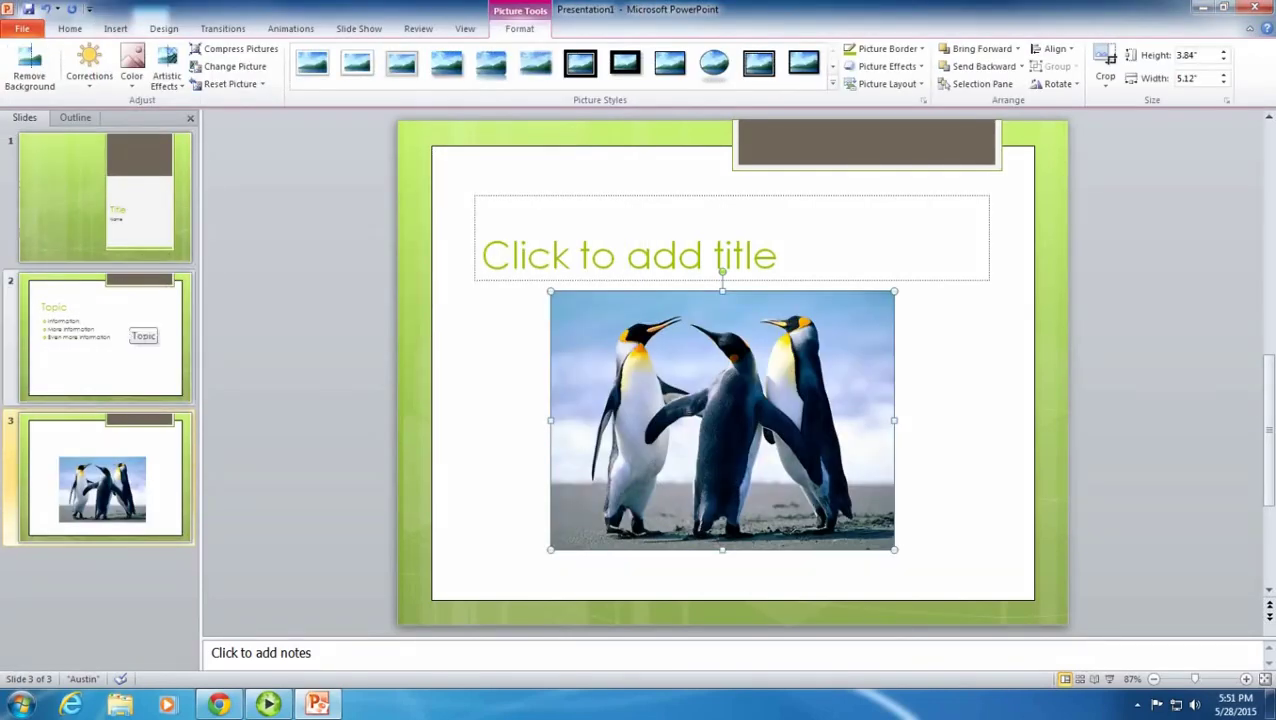
click(140, 335)
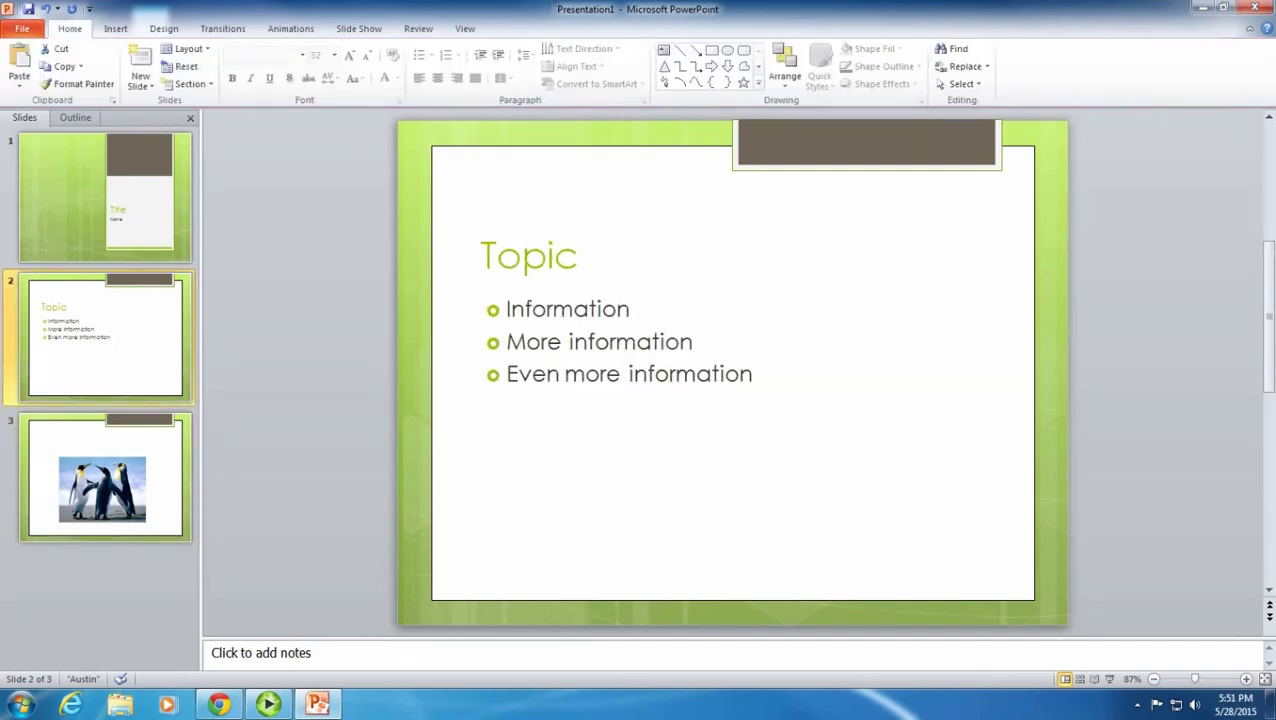
- Search Clip Art for 'duck' instead of 'apple' and scroll through the results
click(115, 28)
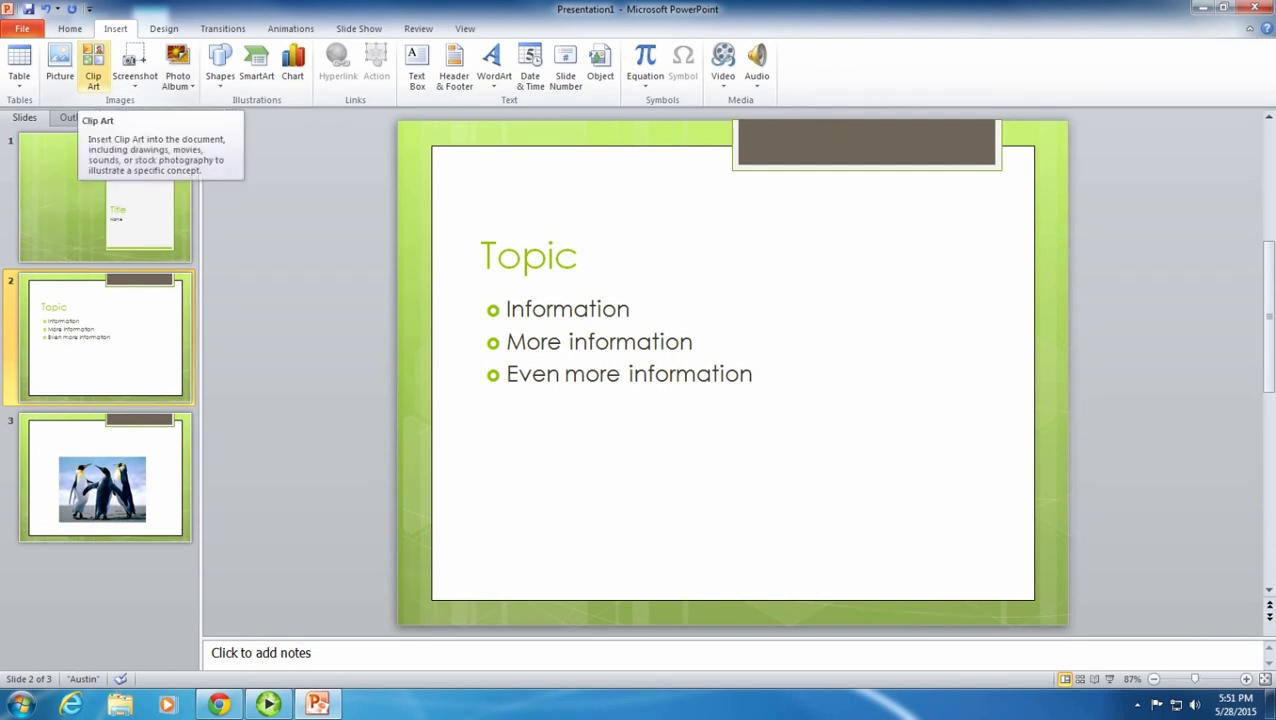
click(93, 68)
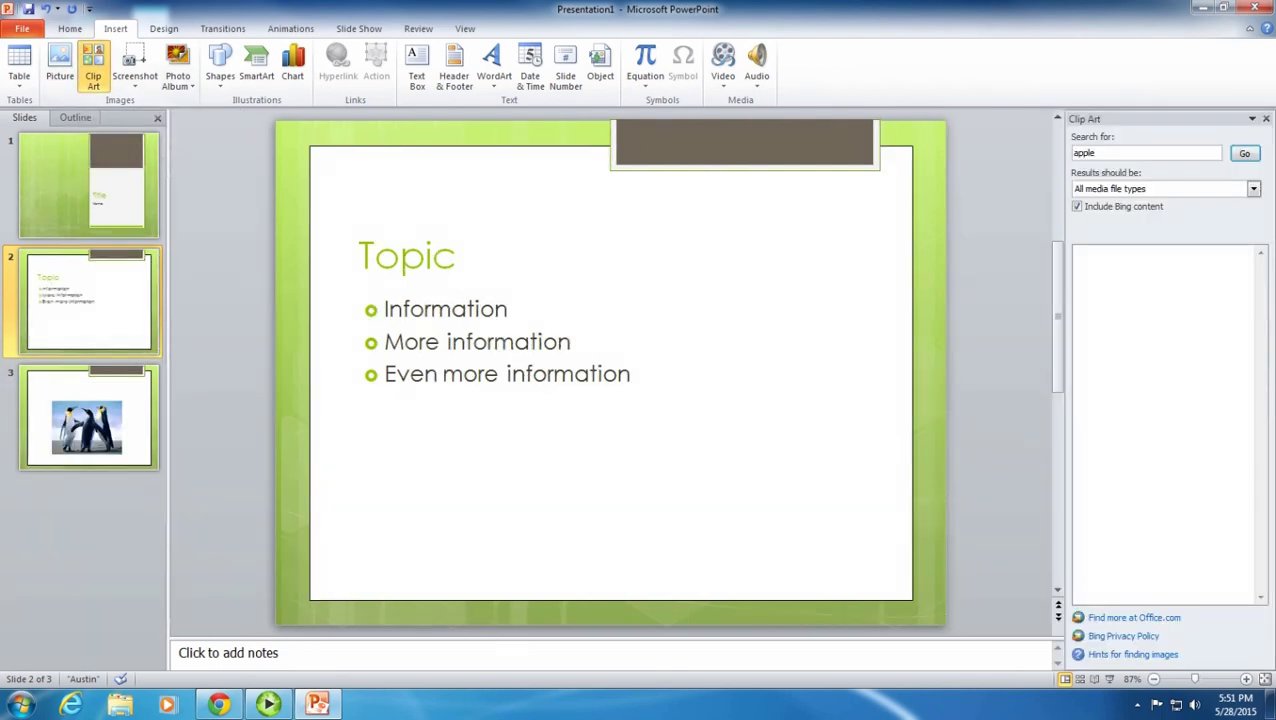
double_click(1108, 161)
key(BackSpace)
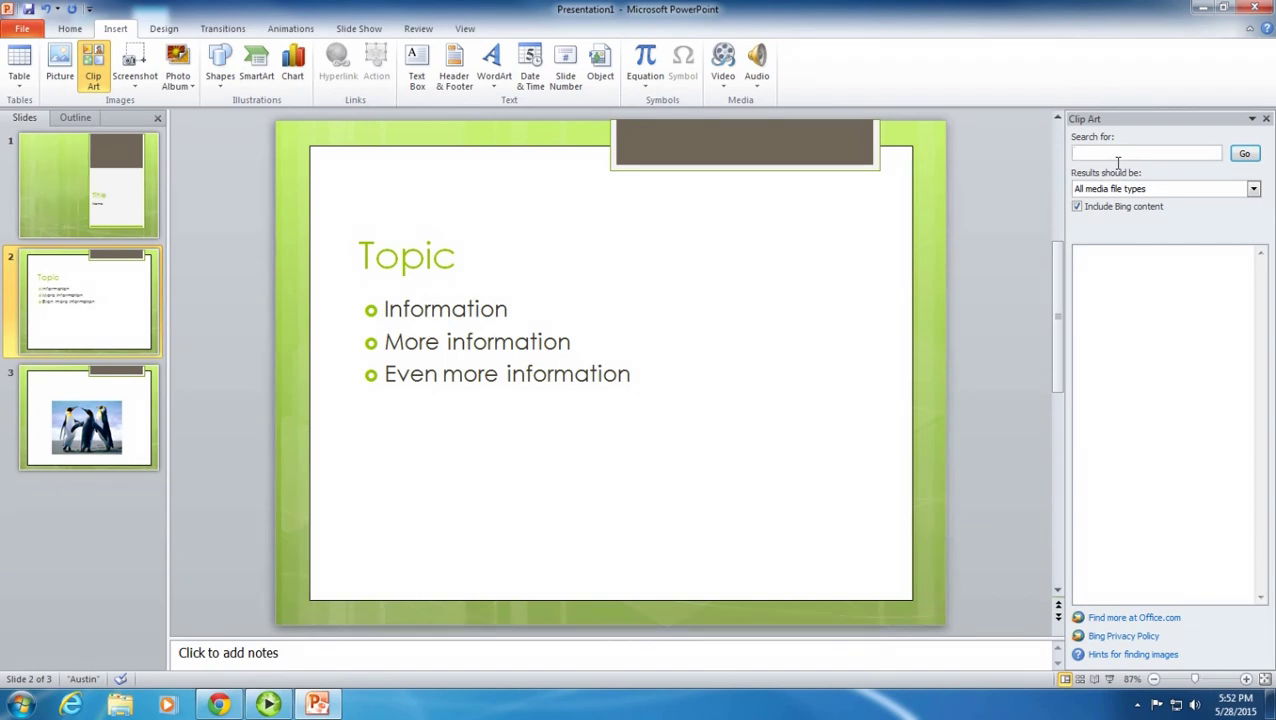
text(duck)
key(Return)
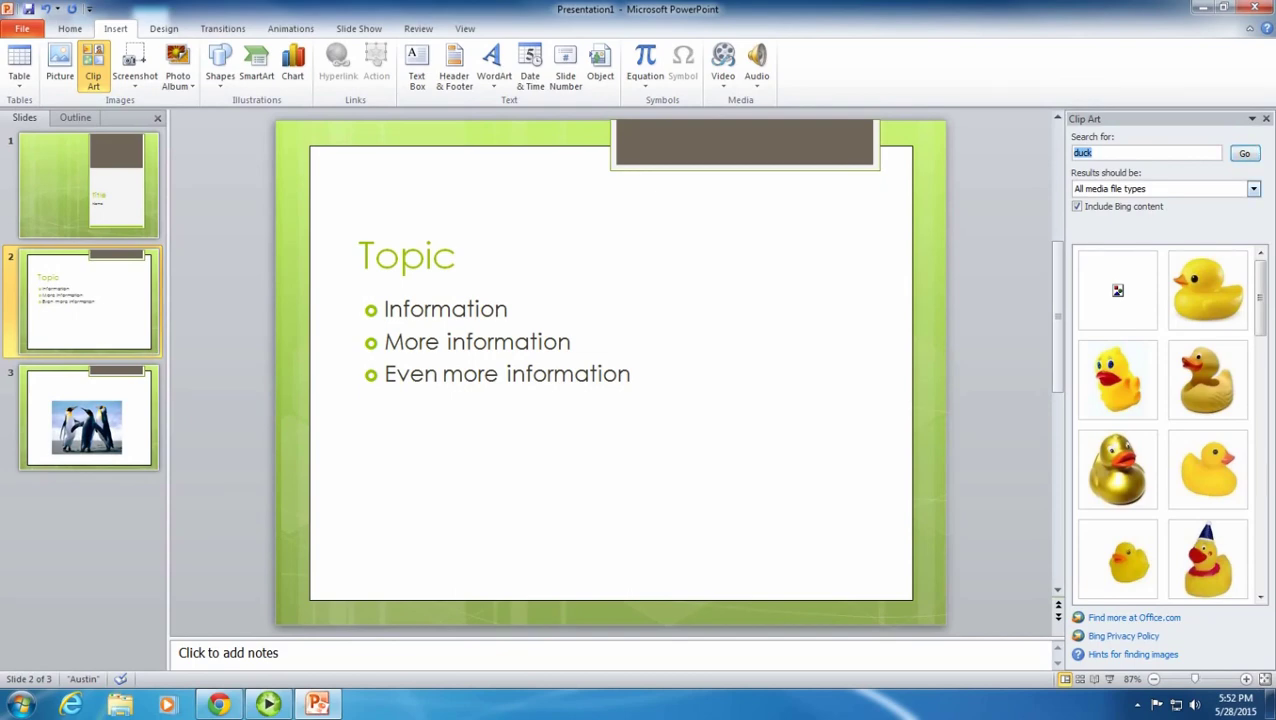
drag(1260, 292, 1260, 396)
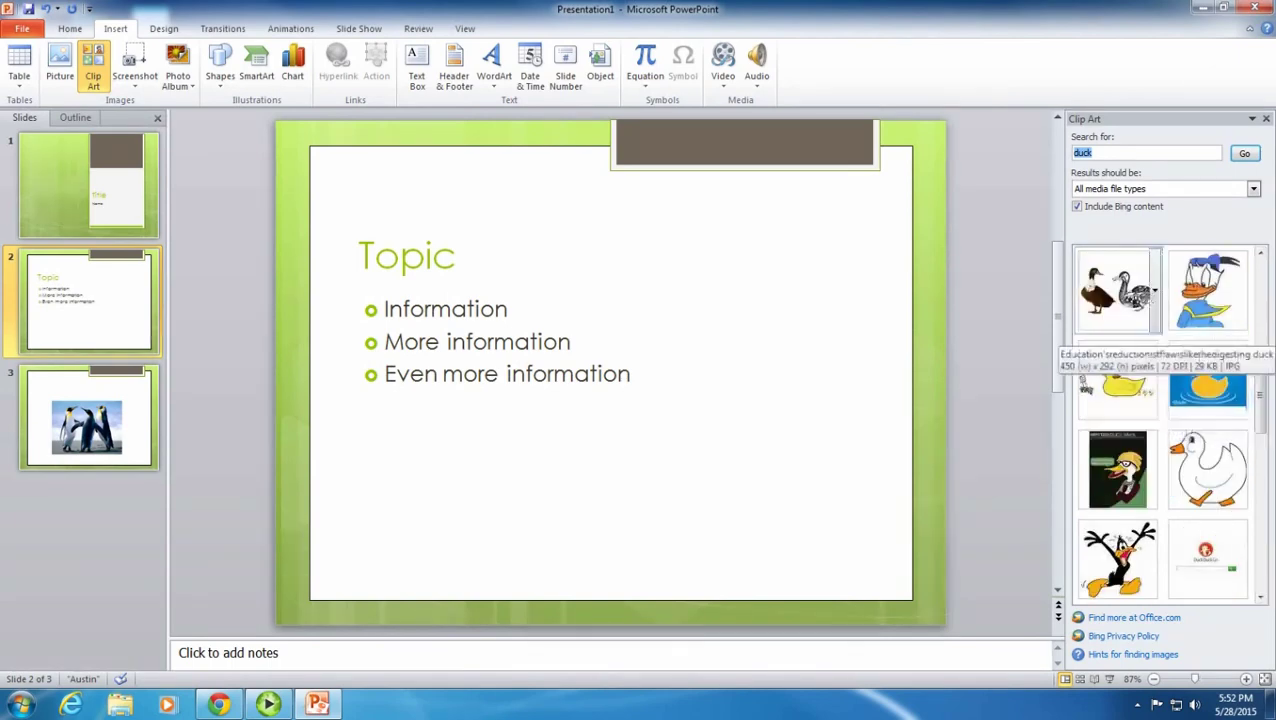
- Place the two-duck clip art on slide 2, shrink it, and move it below the bullets
click(1117, 290)
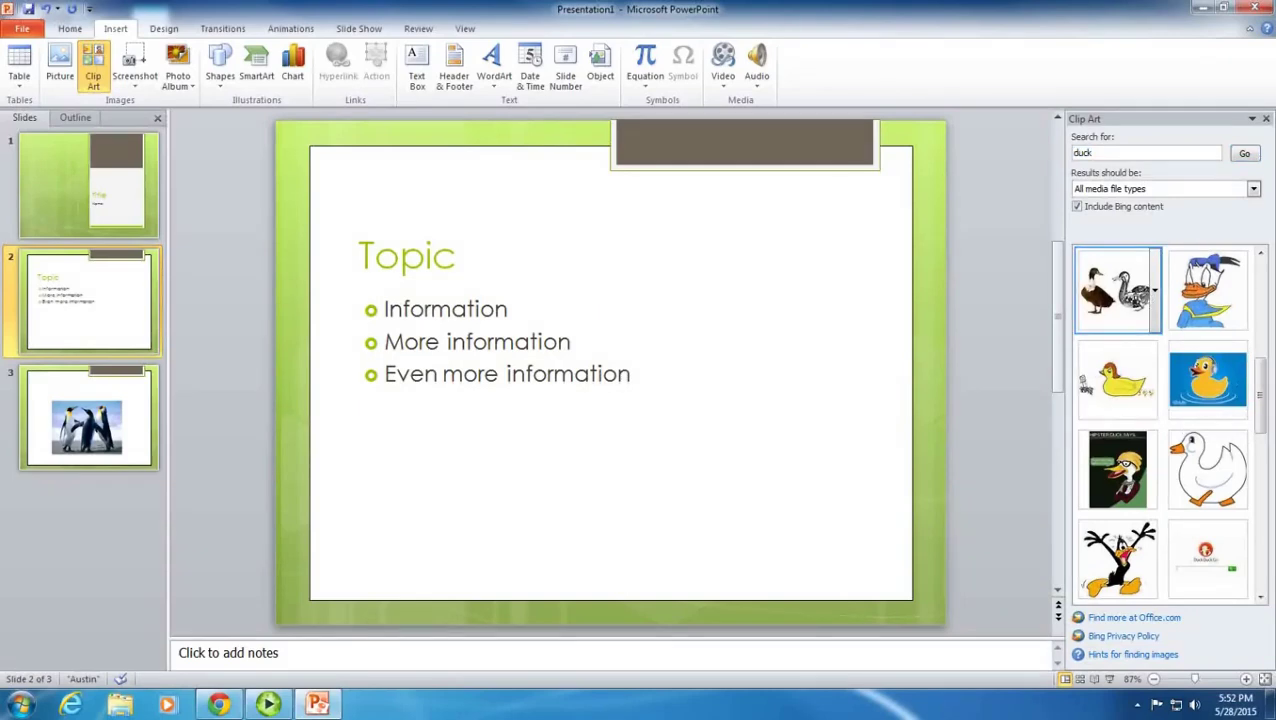
mouse_move(1117, 290)
mouse_down()
mouse_move(620, 428)
mouse_move(672, 447)
mouse_up()
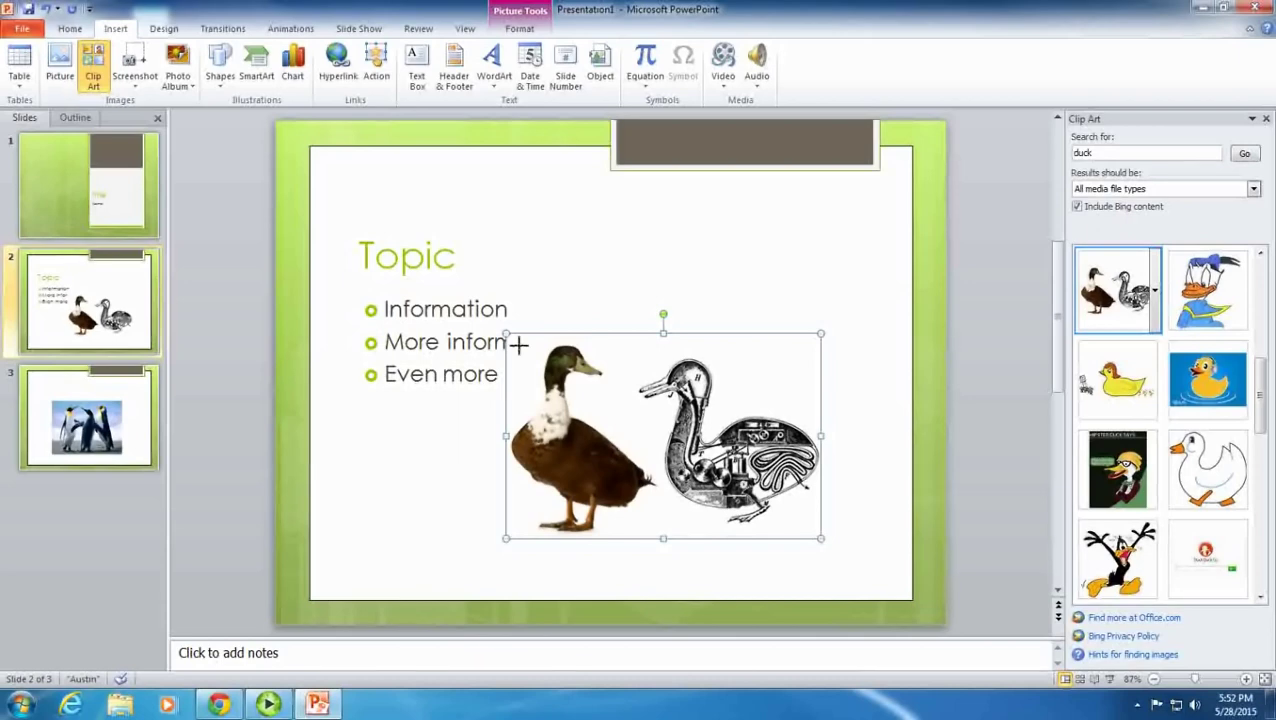
mouse_move(518, 344)
mouse_down()
mouse_move(342, 194)
mouse_move(626, 408)
mouse_up()
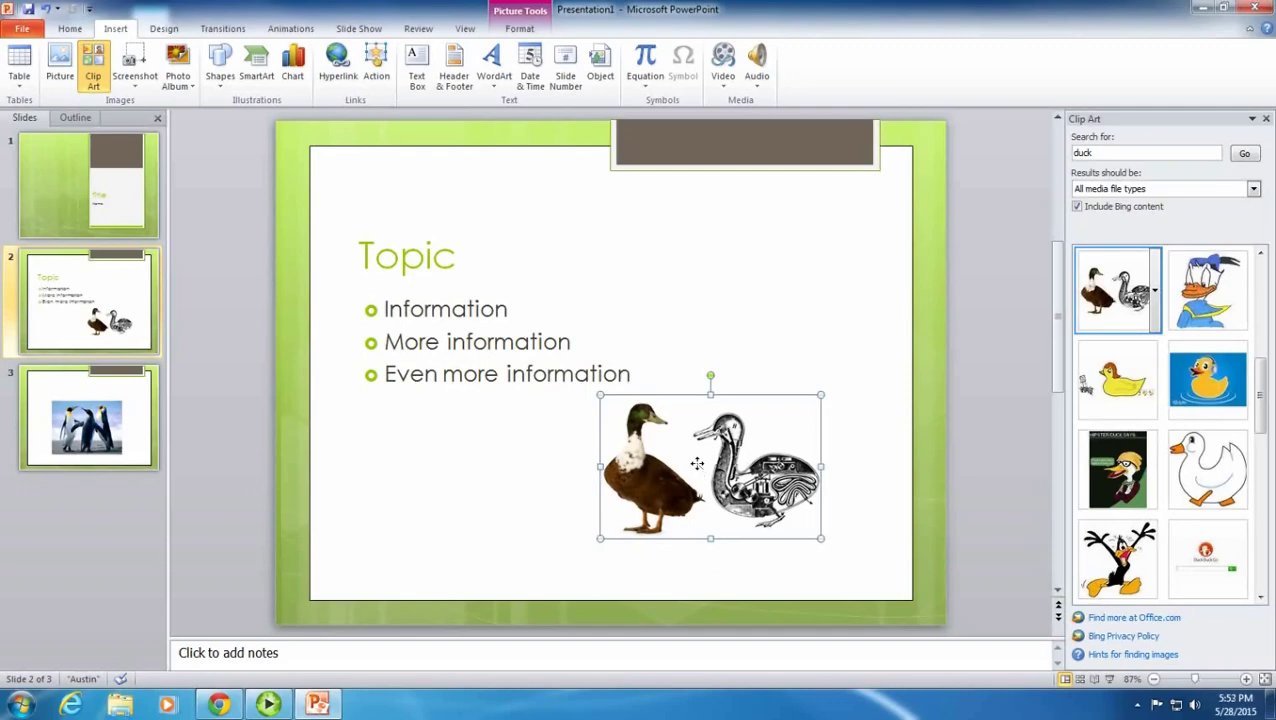
mouse_move(698, 463)
mouse_down()
mouse_move(470, 468)
mouse_move(450, 480)
mouse_up()
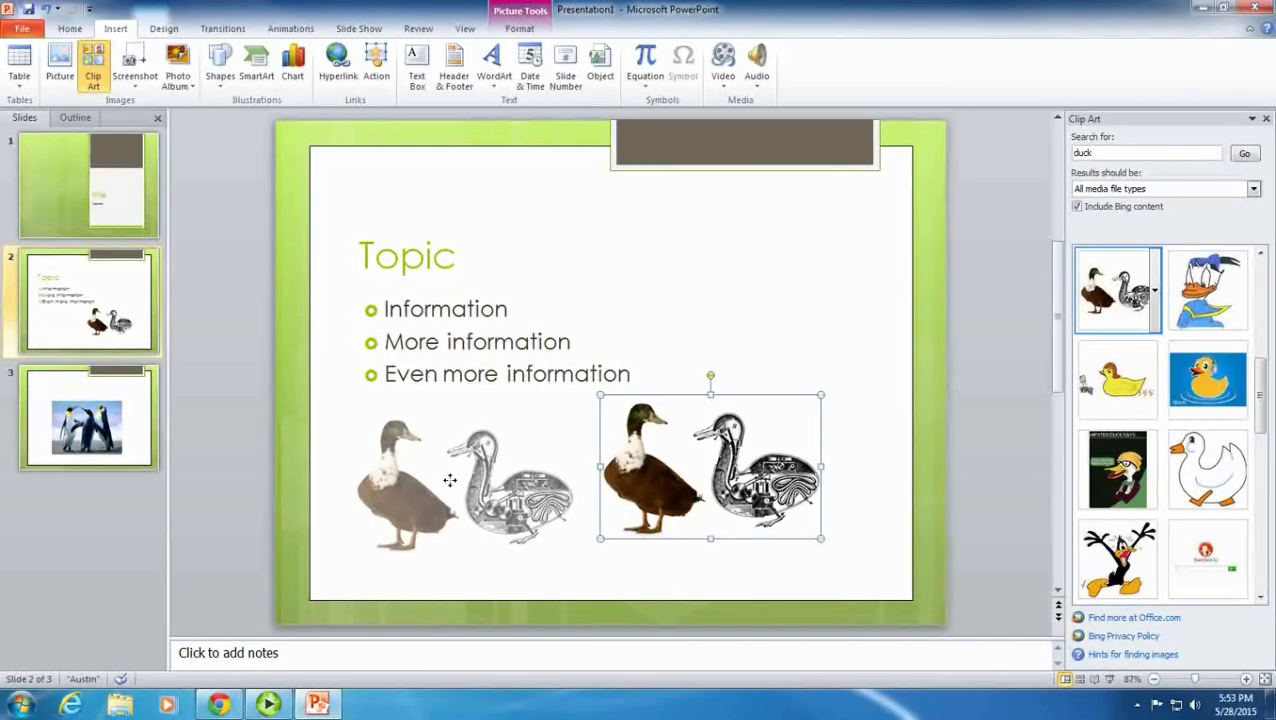
drag(450, 480, 450, 480)
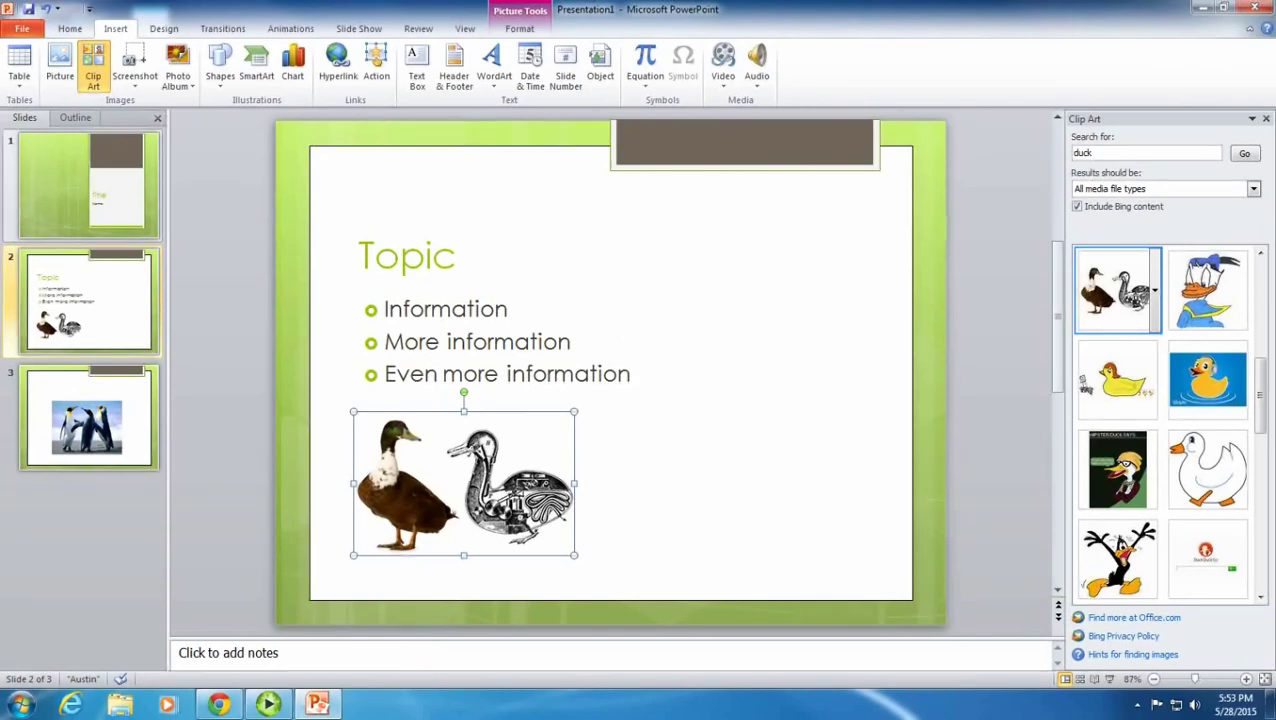
click(52, 180)
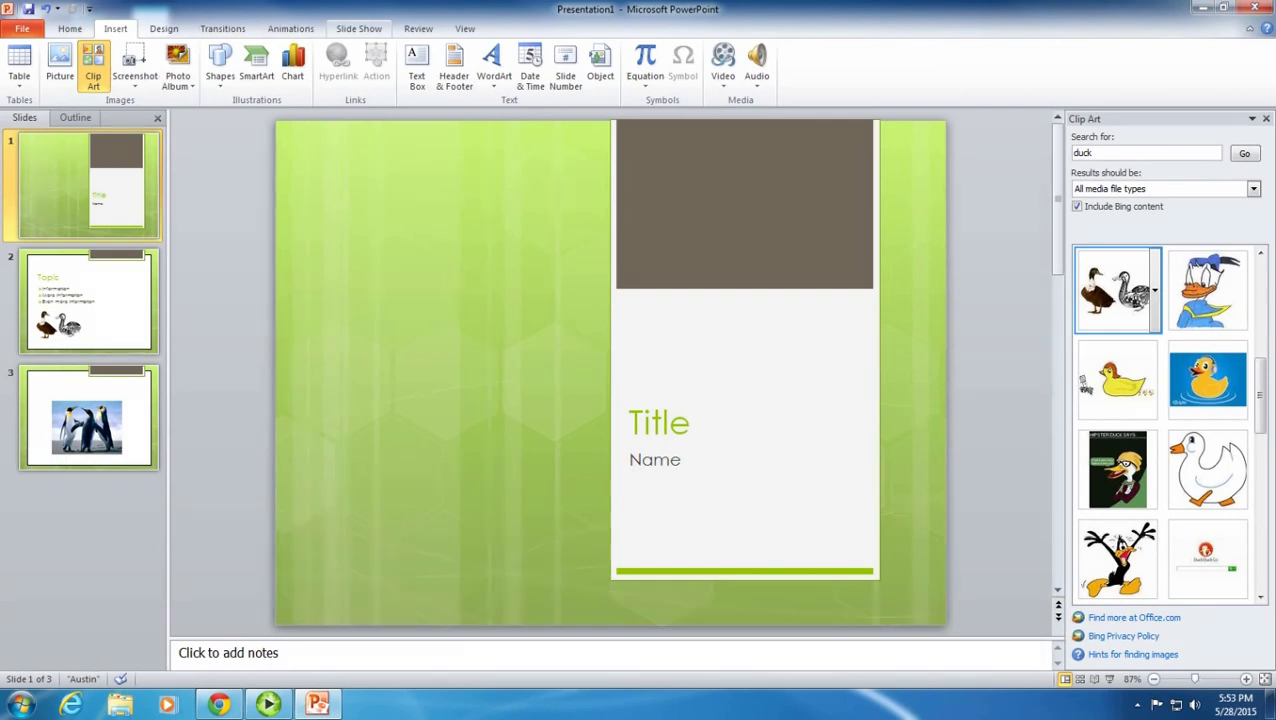
- Run the slide show From Beginning
click(358, 28)
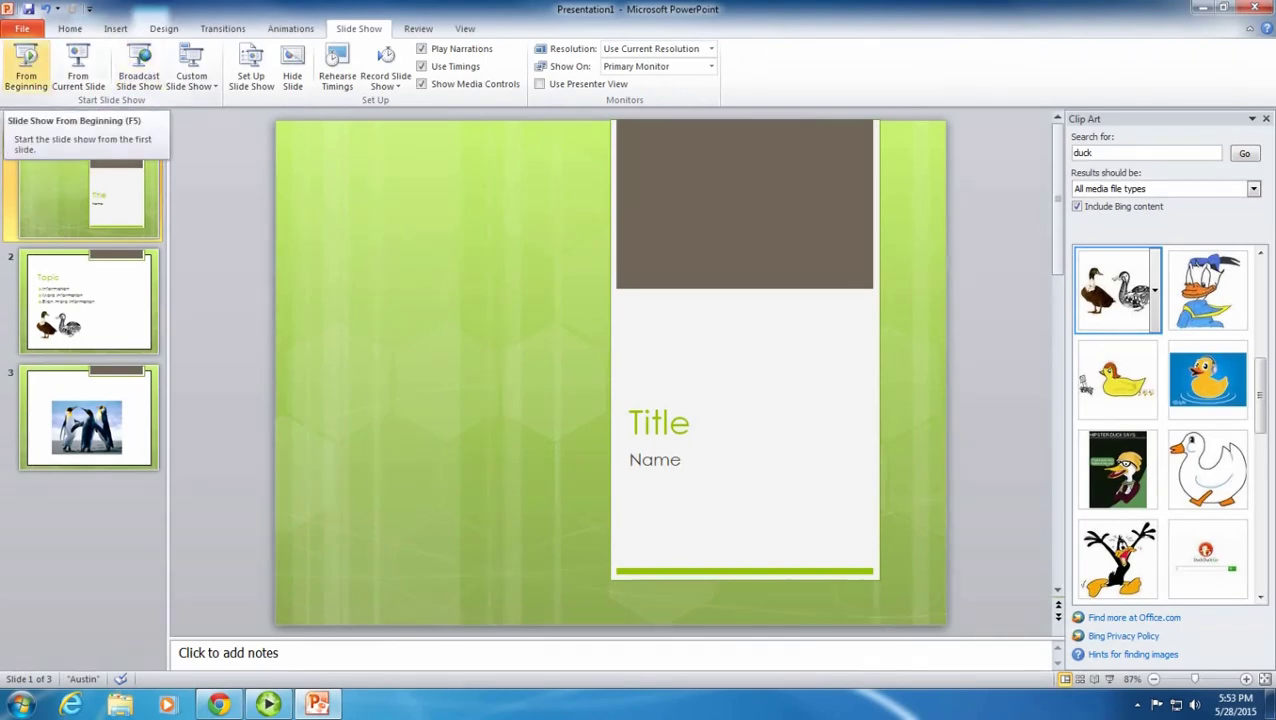
click(26, 62)
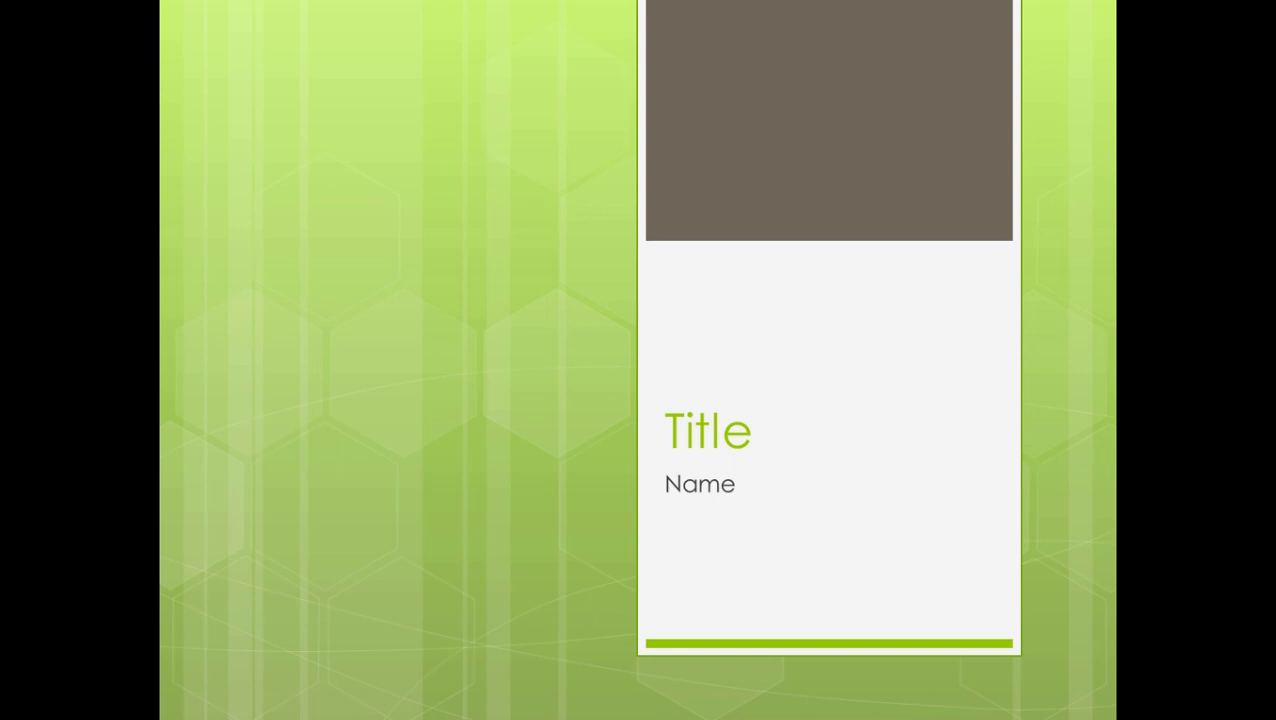
- Advance through the Topic and penguin slides to the end, then exit the show
key(Right)
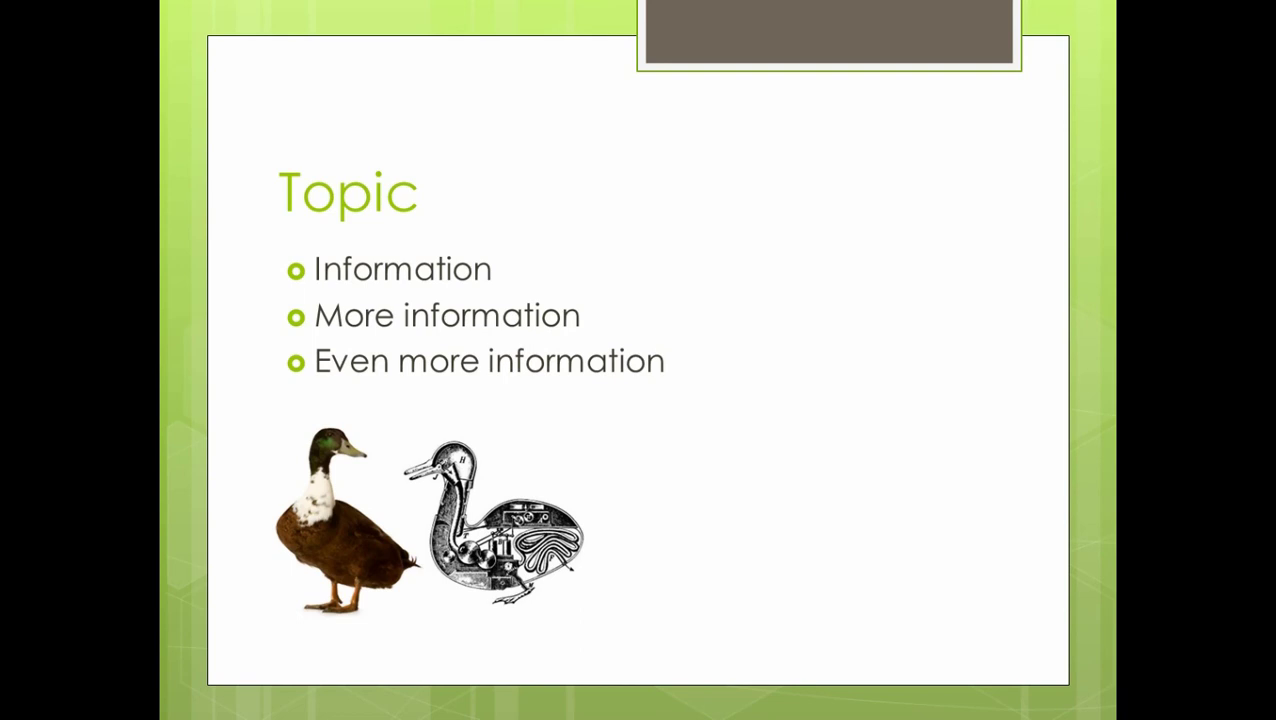
key(Right)
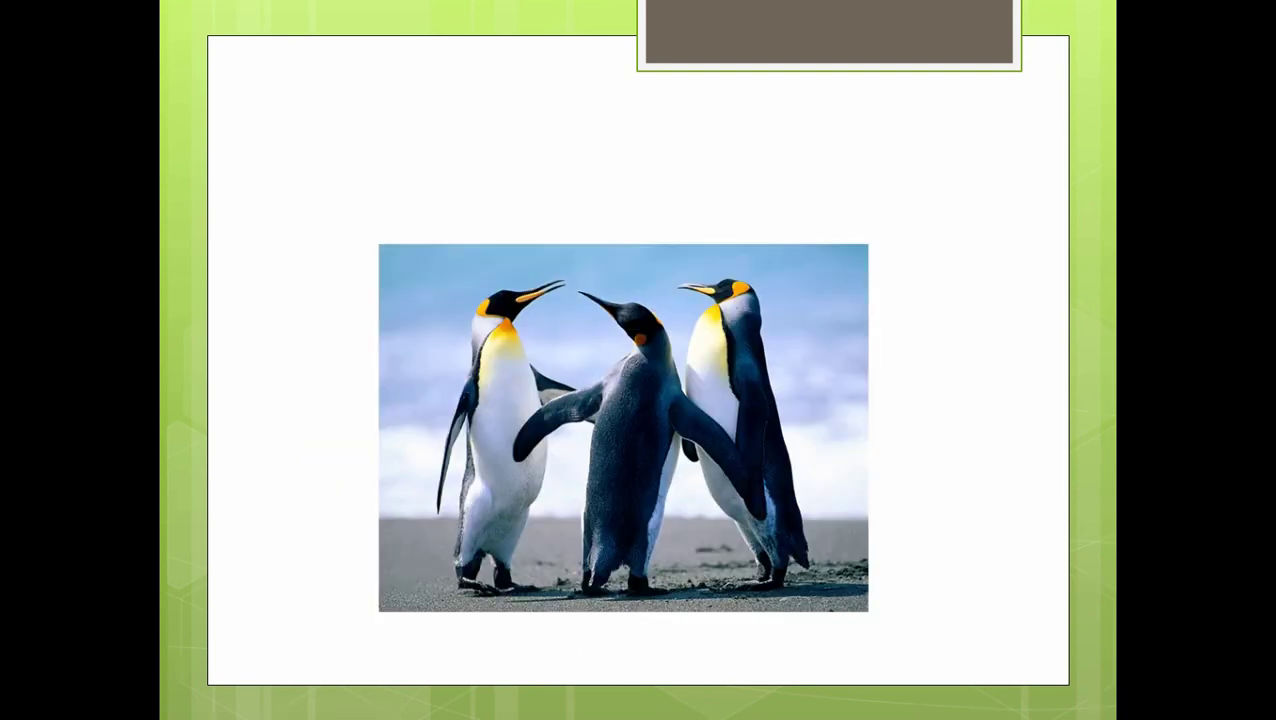
key(Right)
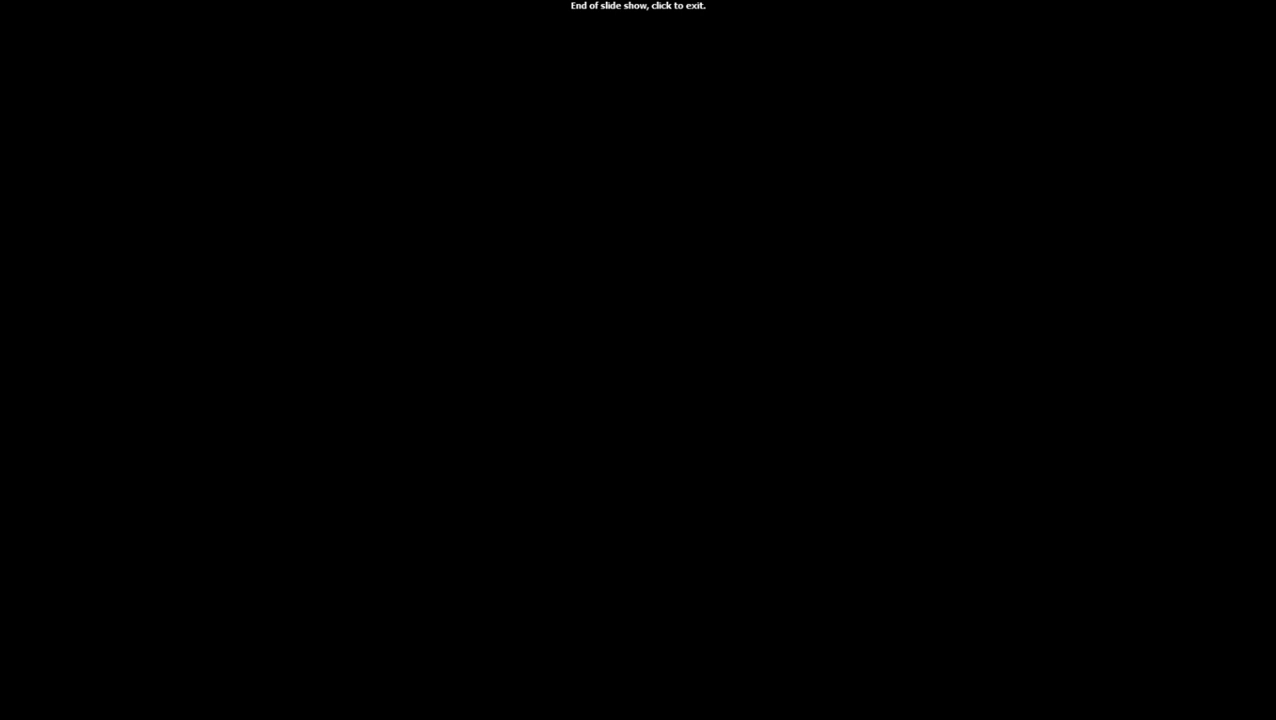
key(Escape)
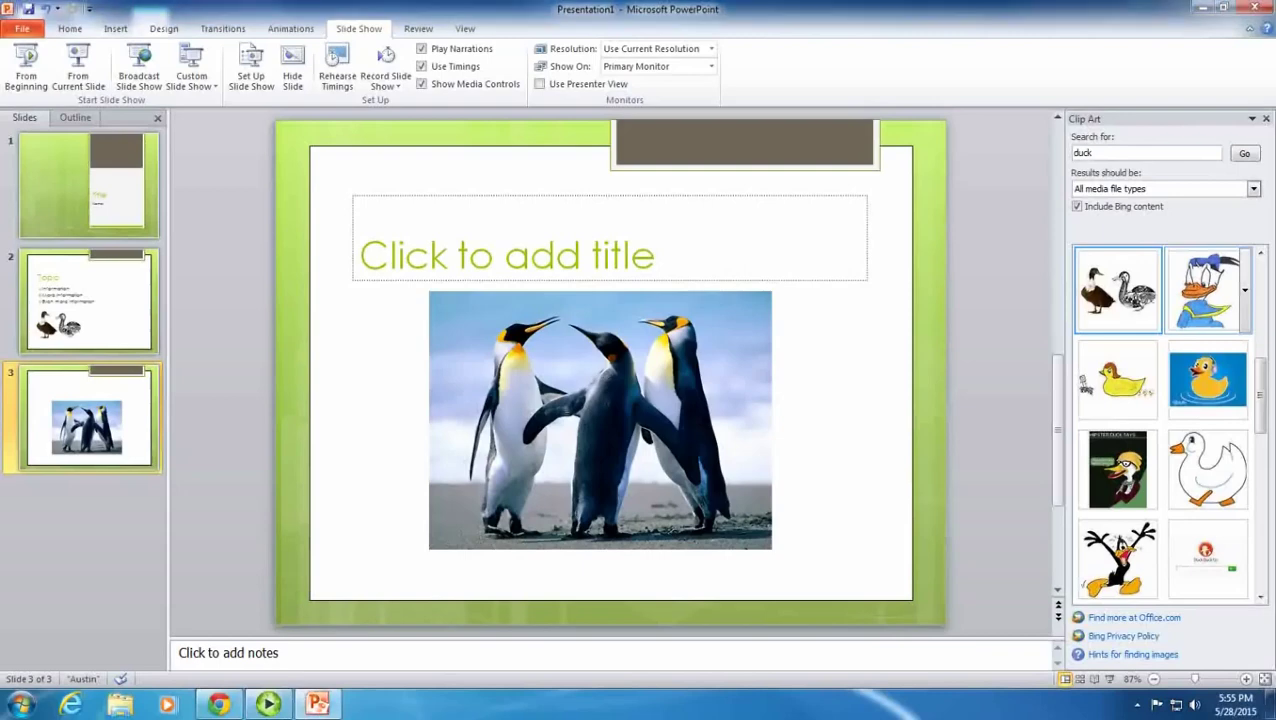
- Save the presentation as 'My PPT' in the Documents library
click(22, 28)
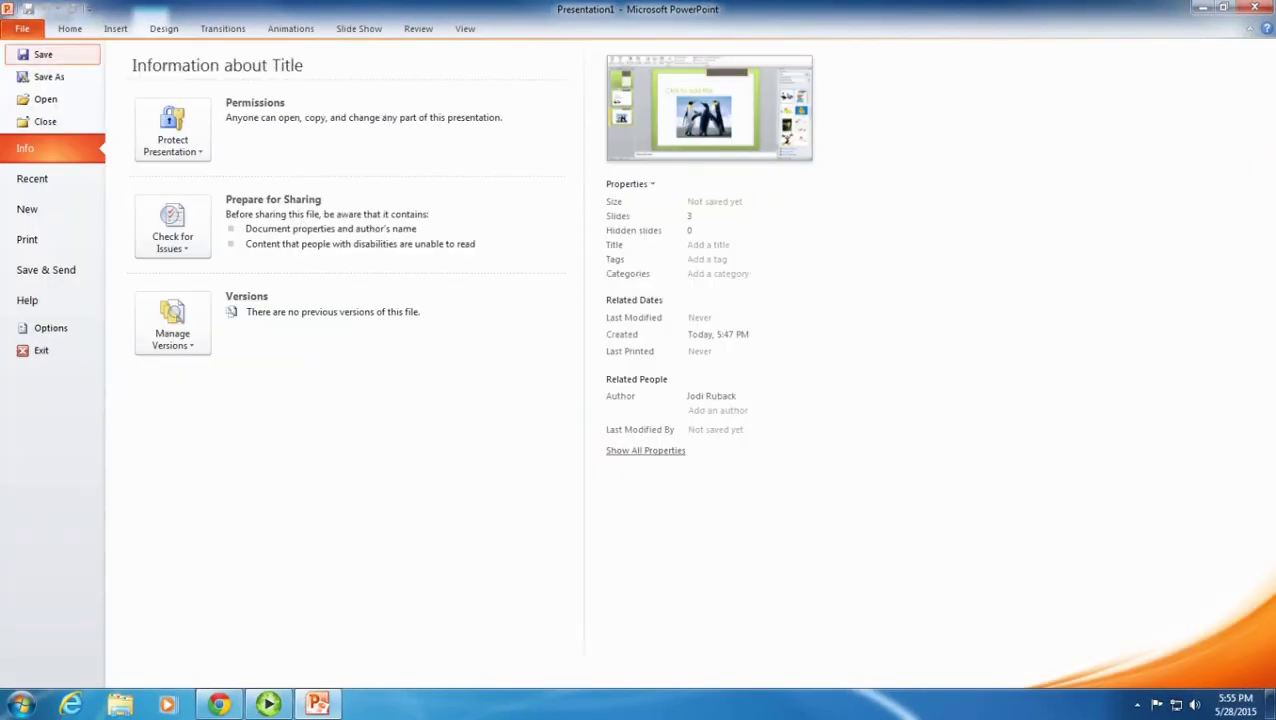
click(43, 54)
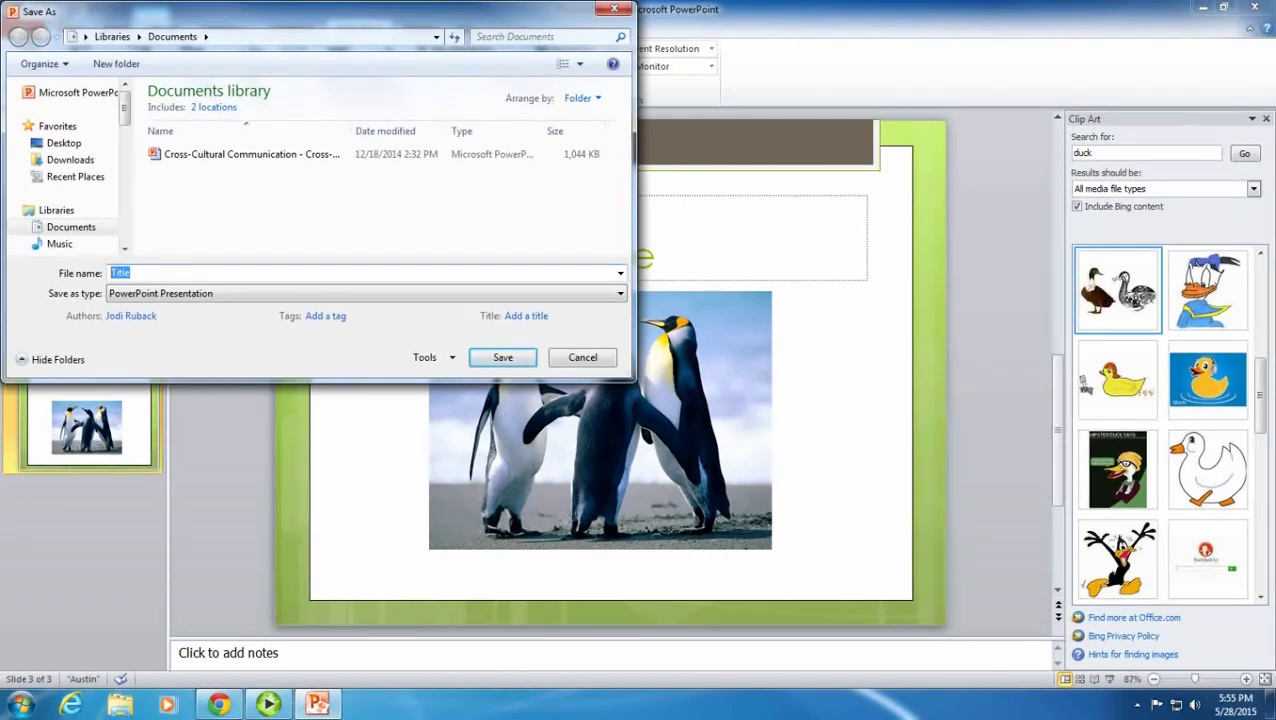
text(My PPT)
click(63, 143)
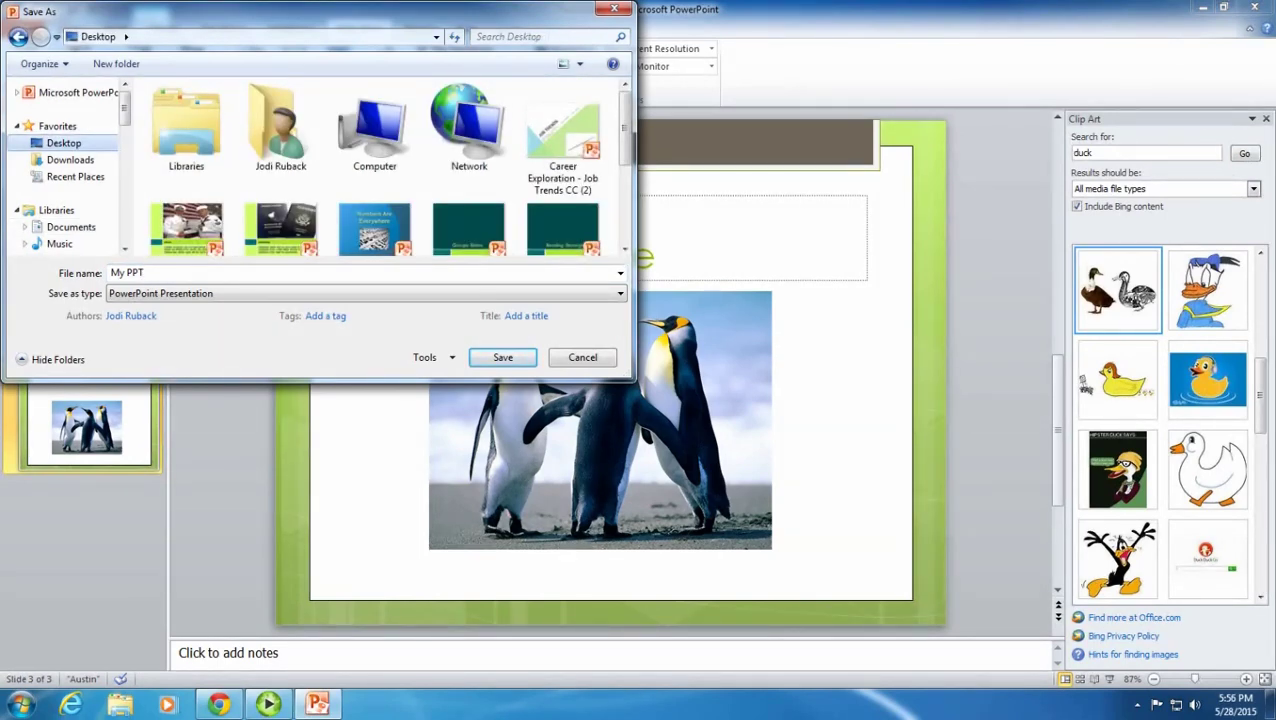
scroll(65, 165, down, 2)
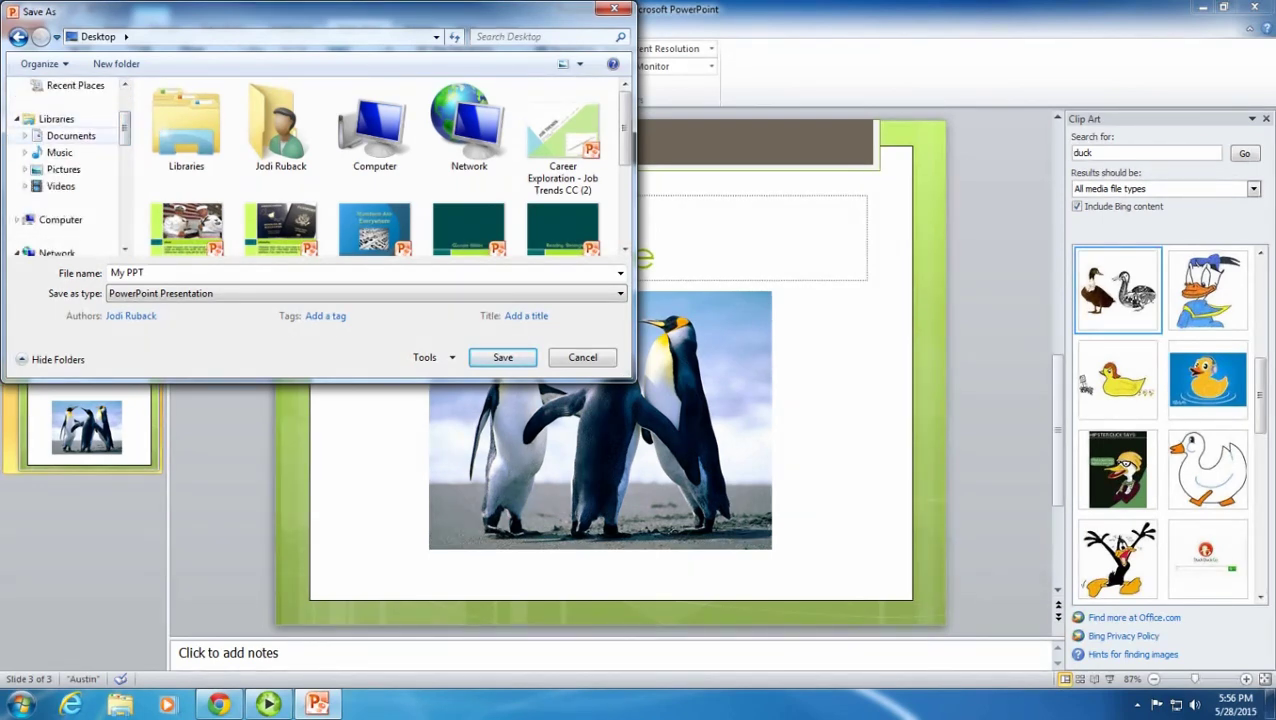
click(70, 136)
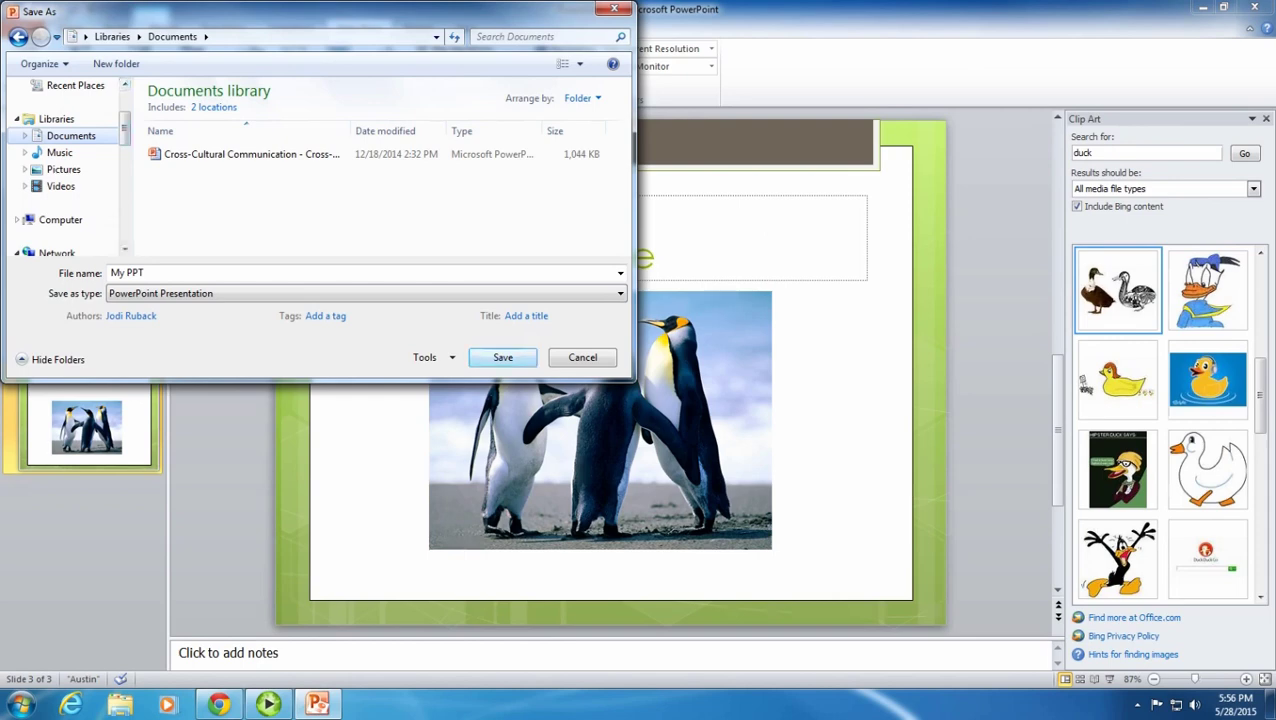
click(516, 364)
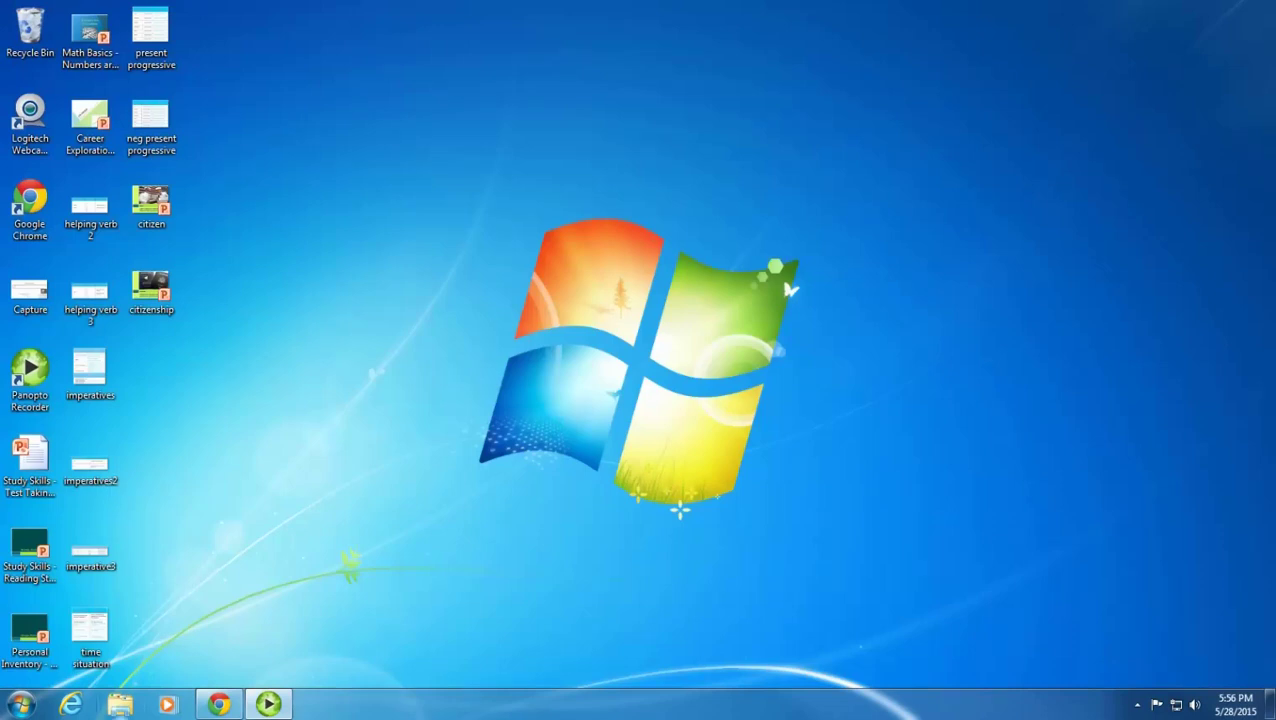
- Open 'My PPT' from the Documents library in Windows Explorer
click(120, 704)
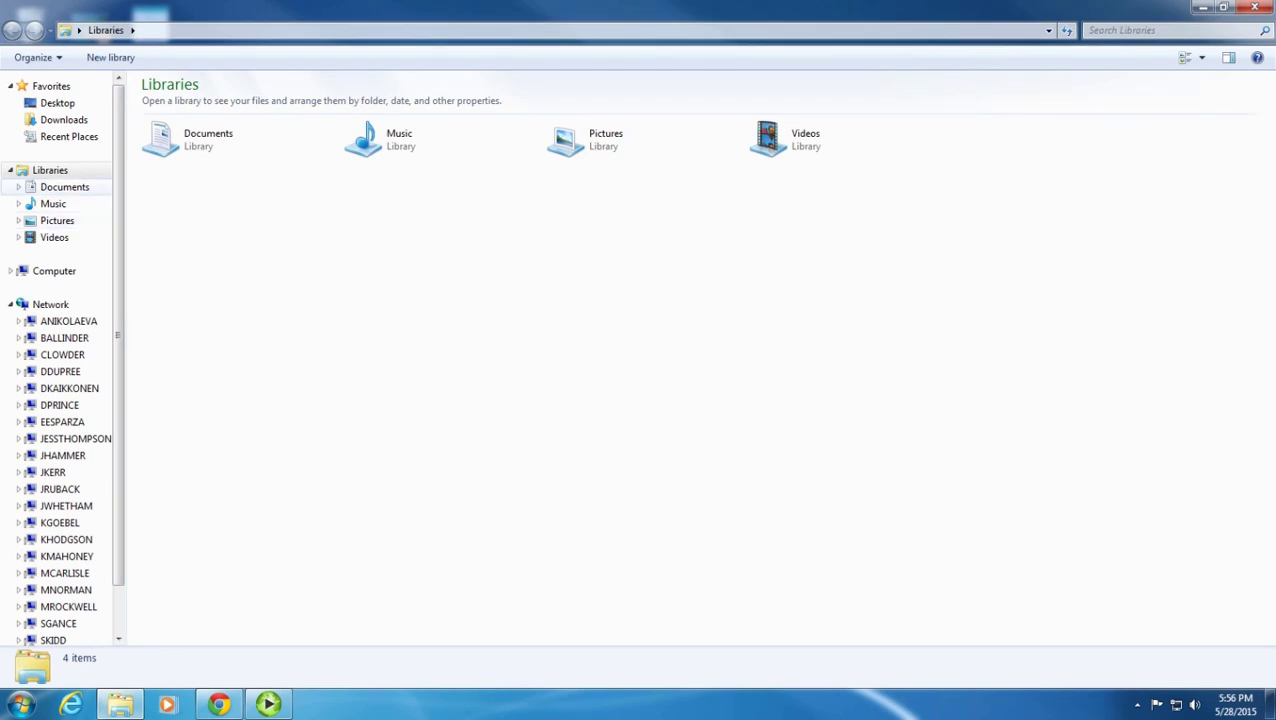
click(64, 187)
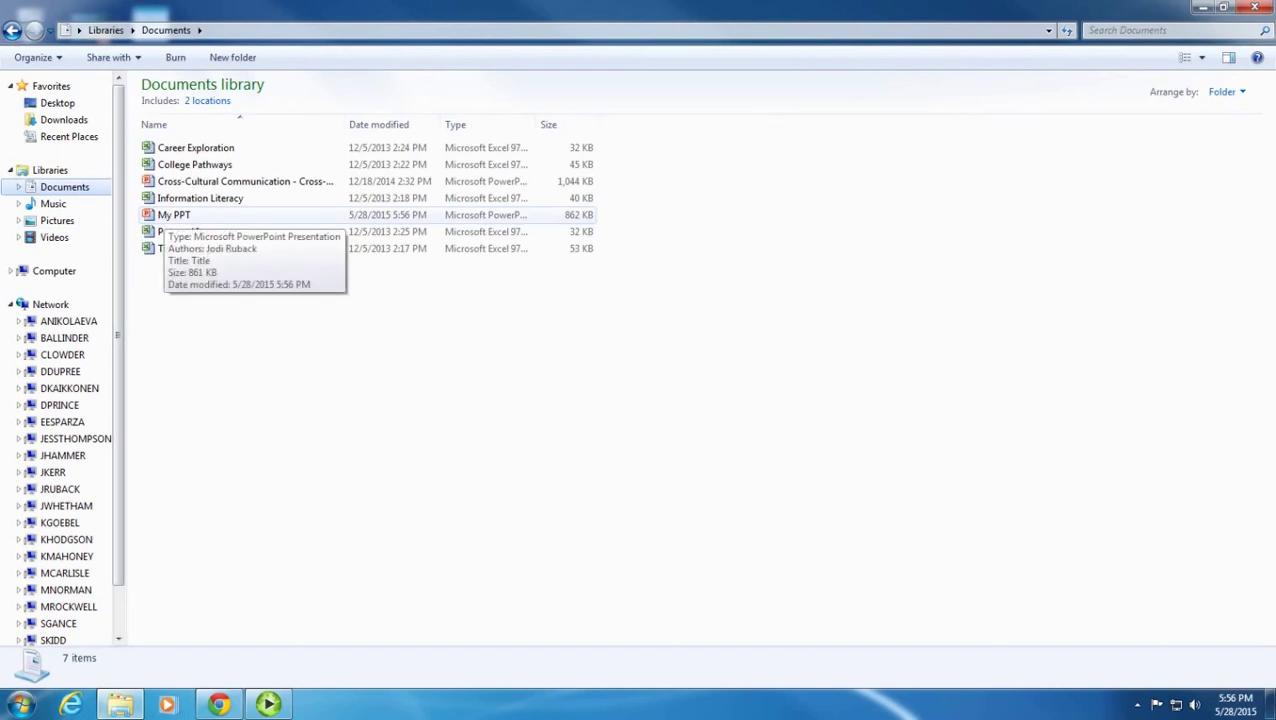
double_click(174, 215)
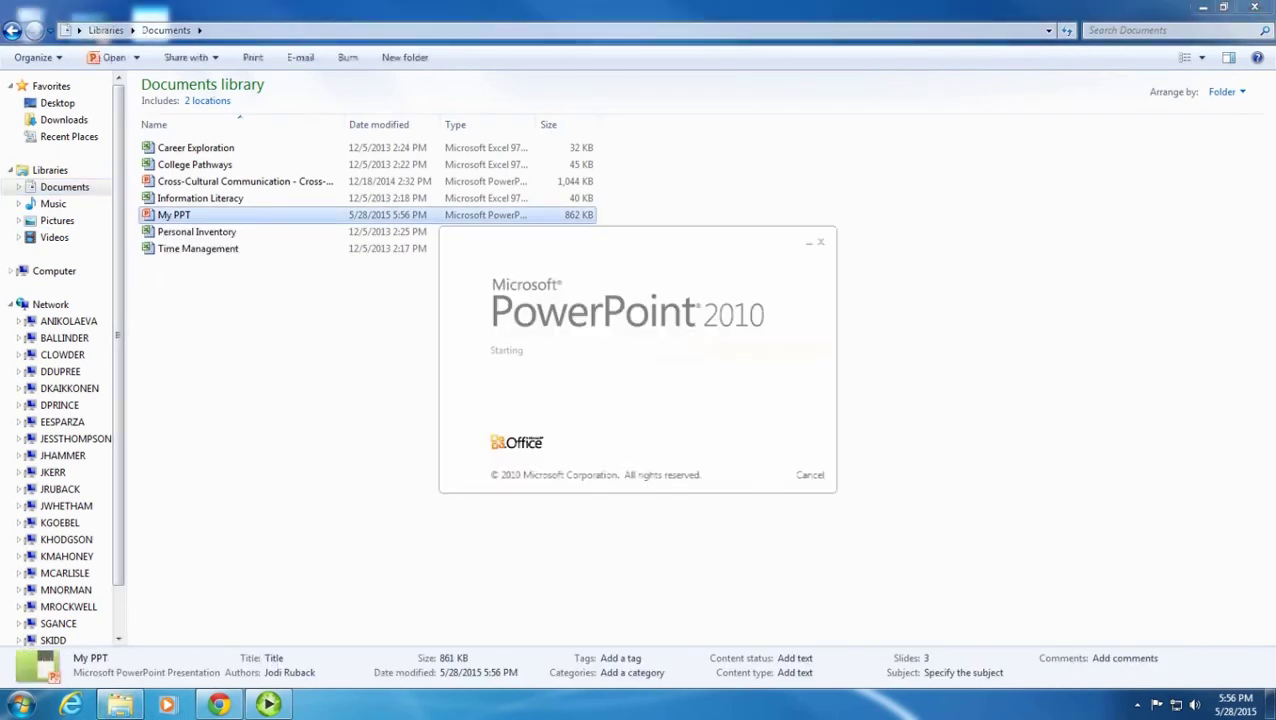